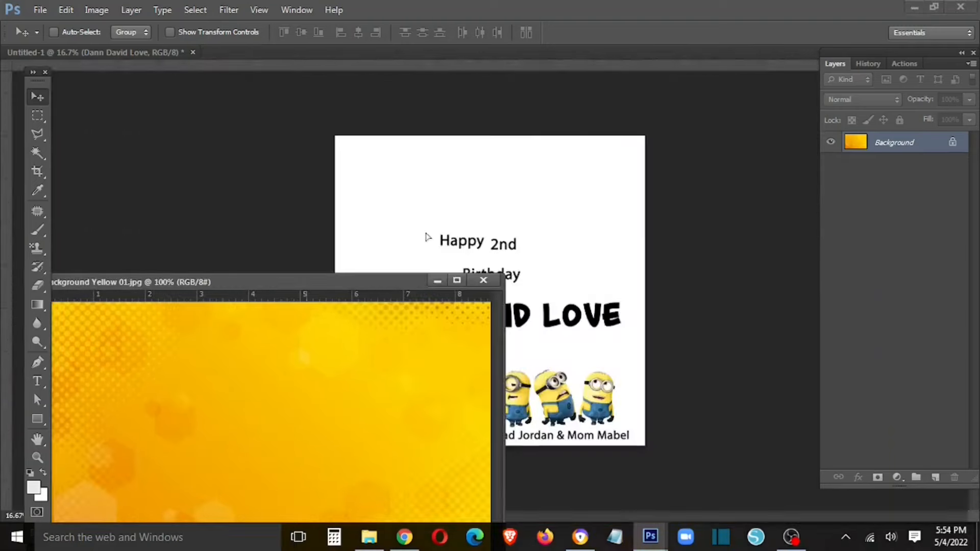
- Add the yellow background above the white background and stretch it to fill the card
left_click(477, 280)
left_click_drag(886, 185, 869, 325)
key("ctrl+t")
left_click_drag(441, 232, 399, 174)
left_click_drag(410, 185, 781, 517)
mouse_move(686, 386)
left_mouse_down()
mouse_move(627, 384)
mouse_move(678, 390)
left_mouse_up()
key("Return")
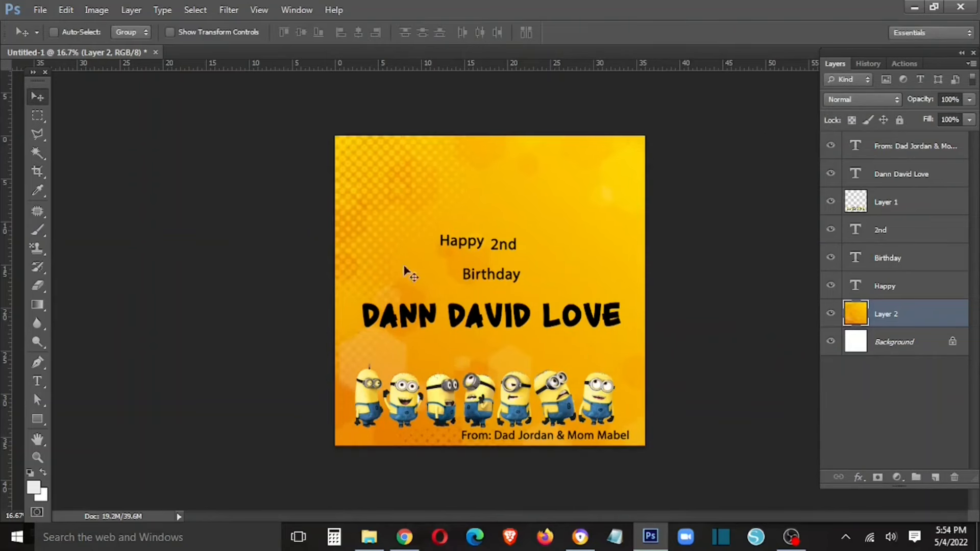
- Change the '2nd' text to '2ND' in the Impact font
key("t")
double_click(505, 245)
key("Left")
key("Right")
key("BackSpace")
key("BackSpace")
key("BackSpace")
type("2")
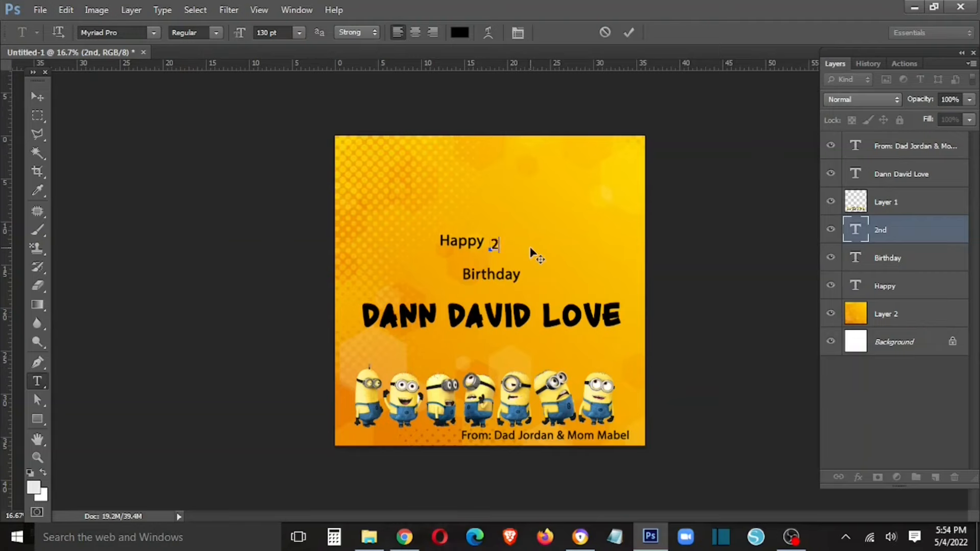
type("ND")
key("ctrl+Return")
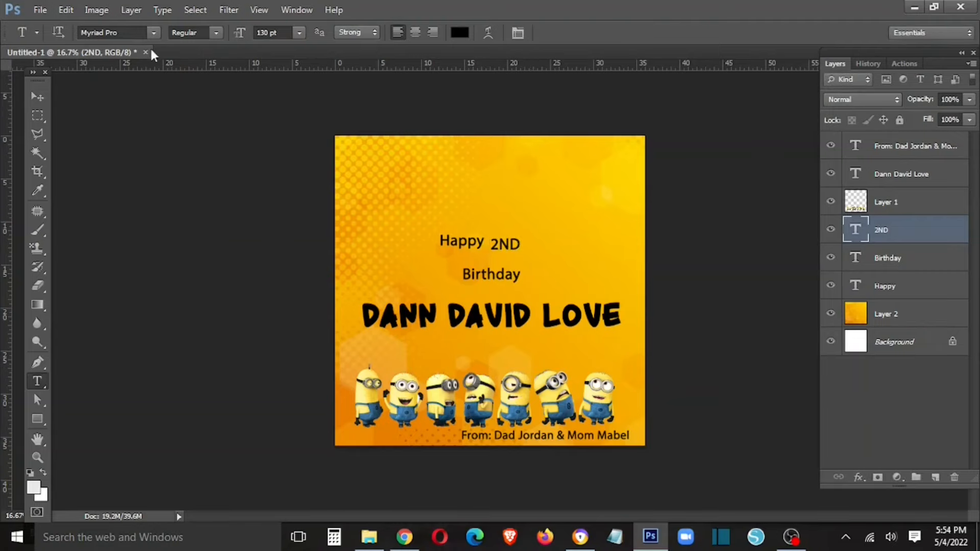
key("Return")
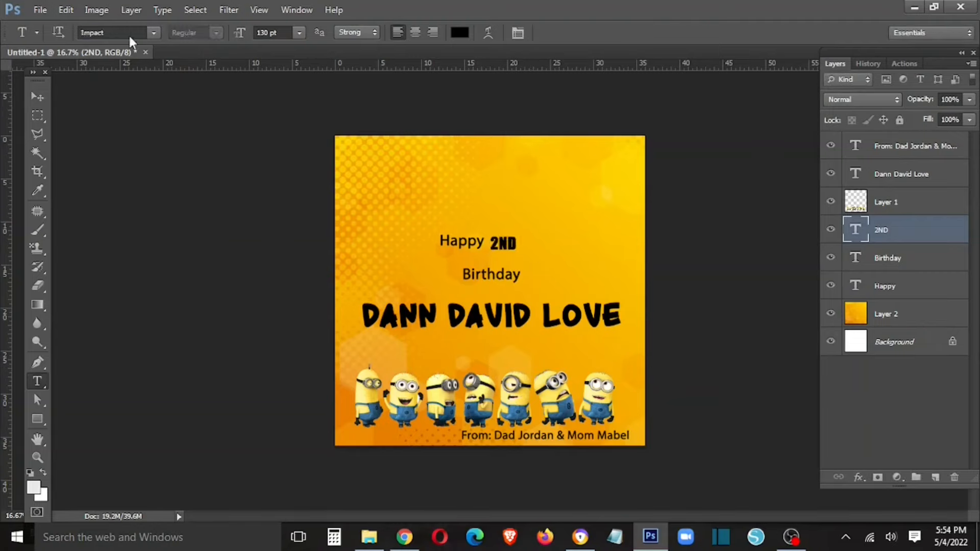
double_click(503, 243)
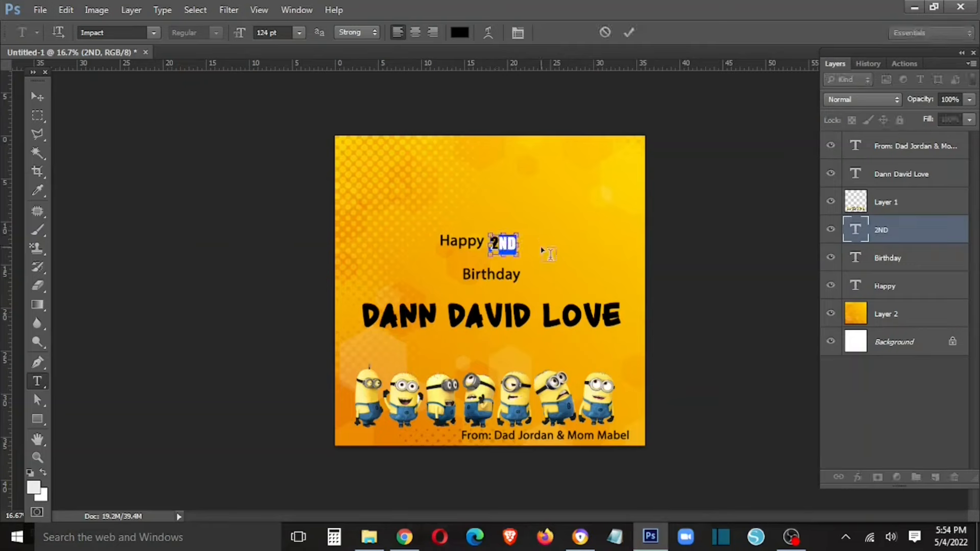
key("ctrl+Return")
- Enlarge the 2ND text layer
key("v")
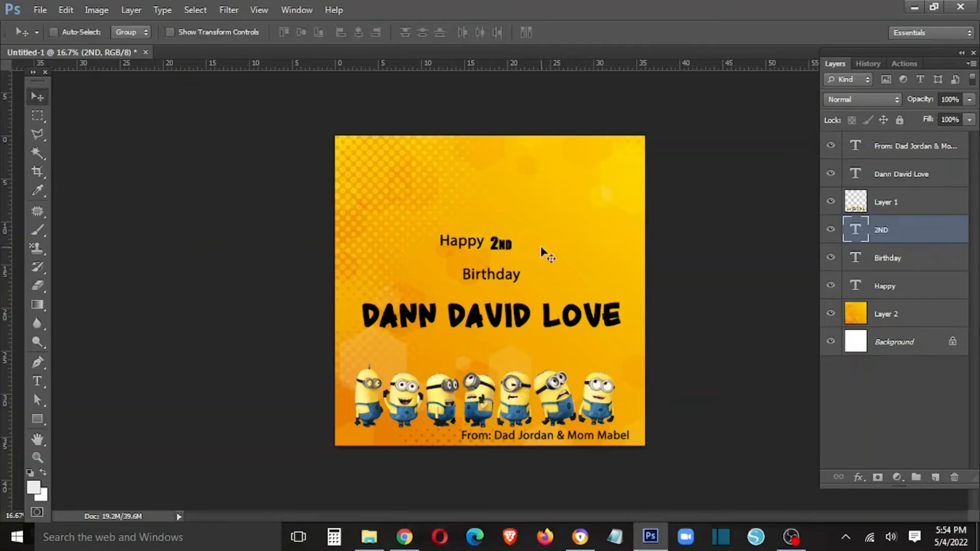
right_click(509, 246)
left_click(517, 255)
key("ctrl+t")
left_click_drag(515, 237, 538, 227)
key("Escape")
key("ctrl+t")
key("Return")
- Move Happy up and left of 2ND, then Magic Wand-select the transparent area around the Minion
right_click(477, 248)
left_click(502, 255)
left_click_drag(479, 252, 428, 236)
right_click(523, 240)
left_click(551, 248)
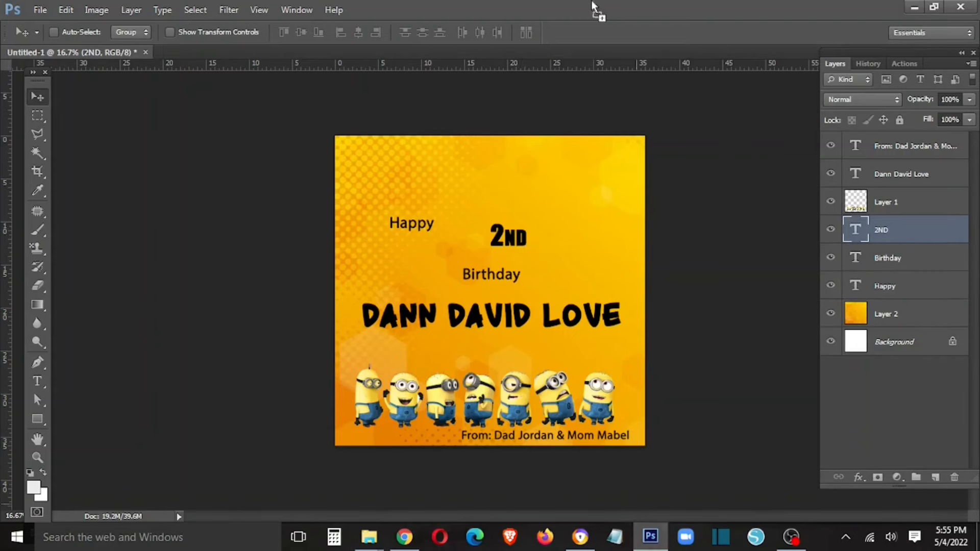
left_click_drag(532, 237, 474, 211)
key("ctrl+z")
key("w")
left_click(658, 144)
- Bring the hole-Minion into the birthday card near its top
key("v")
left_click_drag(658, 217, 211, 122)
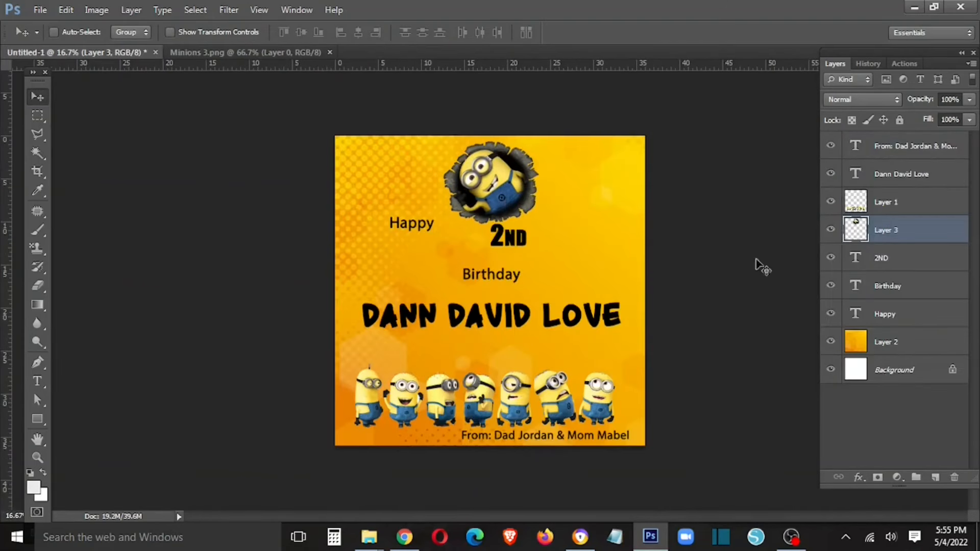
mouse_move(524, 206)
left_mouse_down()
mouse_move(534, 204)
mouse_move(451, 176)
mouse_move(517, 202)
left_mouse_up()
- Reposition the 2ND text and make it larger
right_click(516, 239)
left_click(587, 247)
left_click_drag(520, 237, 522, 273)
key("ctrl+t")
key("Return")
- Shrink the Minion and move it down and right above 2ND
right_click(517, 202)
left_click(522, 211)
key("ctrl+t")
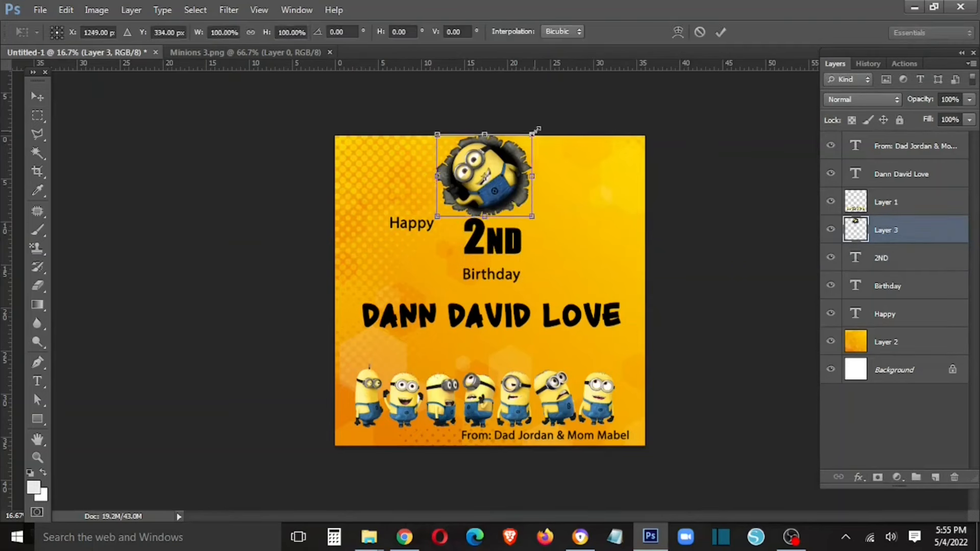
left_click_drag(531, 135, 515, 153)
key("Return")
left_click_drag(475, 181, 510, 198)
left_click_drag(904, 230, 901, 259)
- Place the Minion layer beneath 2ND and nudge it slightly up and right
left_click_drag(540, 211, 506, 207)
key("shift+Up")
key("shift+Up")
key("shift+Right")
key("shift+Right")
- Move Happy down beside 2ND and set it to Bold
right_click(411, 226)
left_click(418, 233)
left_click_drag(419, 225, 440, 241)
key("t")
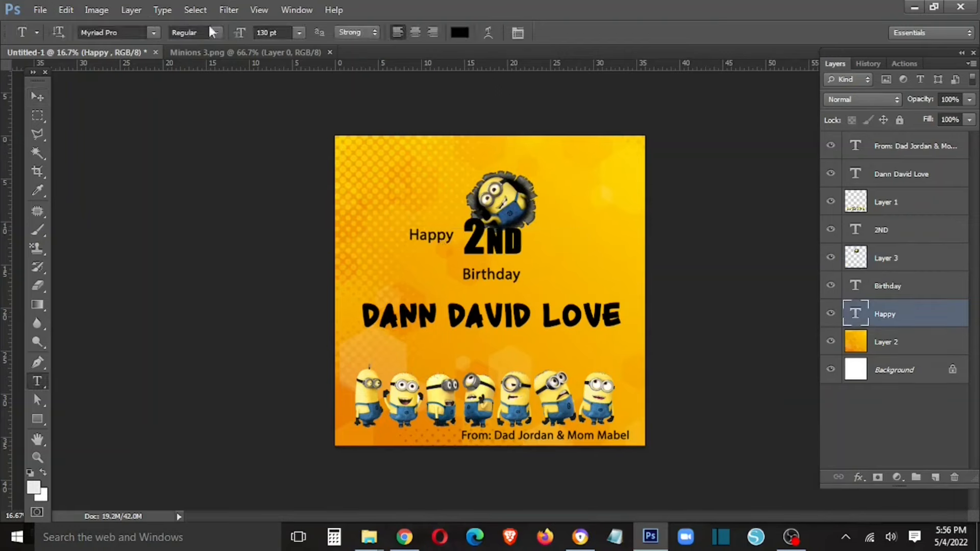
left_click(194, 32)
left_click(189, 139)
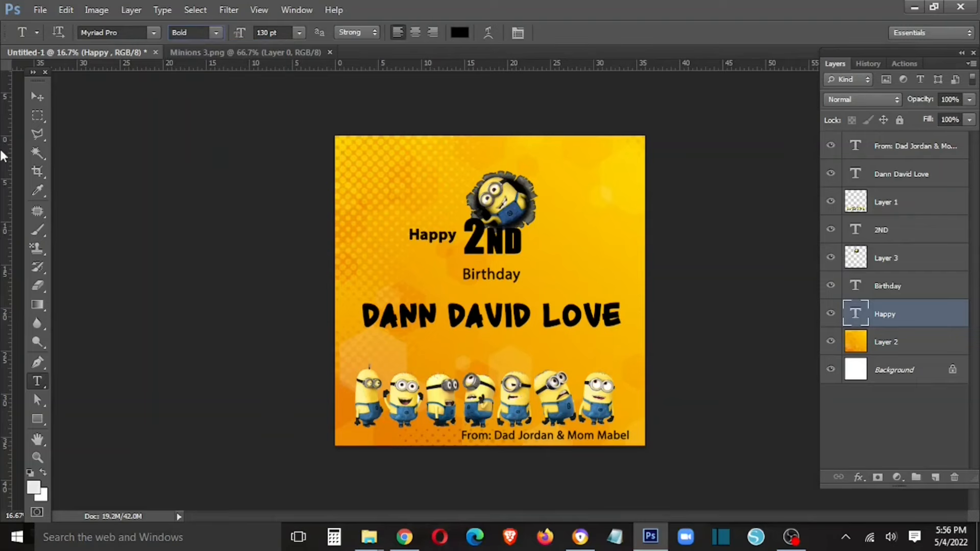
- Set the Birthday text to Bold
double_click(478, 269)
left_click(194, 33)
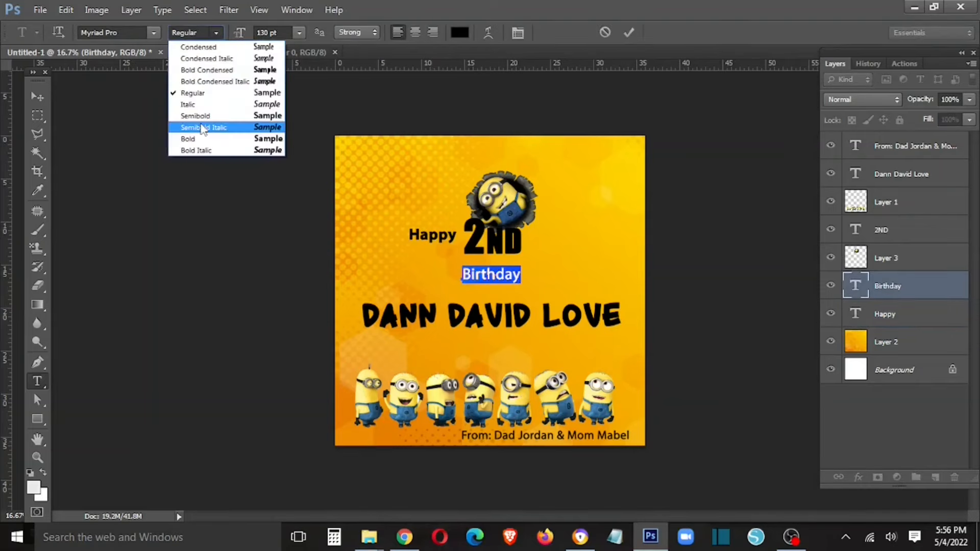
left_click(195, 137)
key("ctrl+Return")
key("v")
- Position Birthday right of 2ND, in line with Happy
left_click_drag(509, 277, 558, 251)
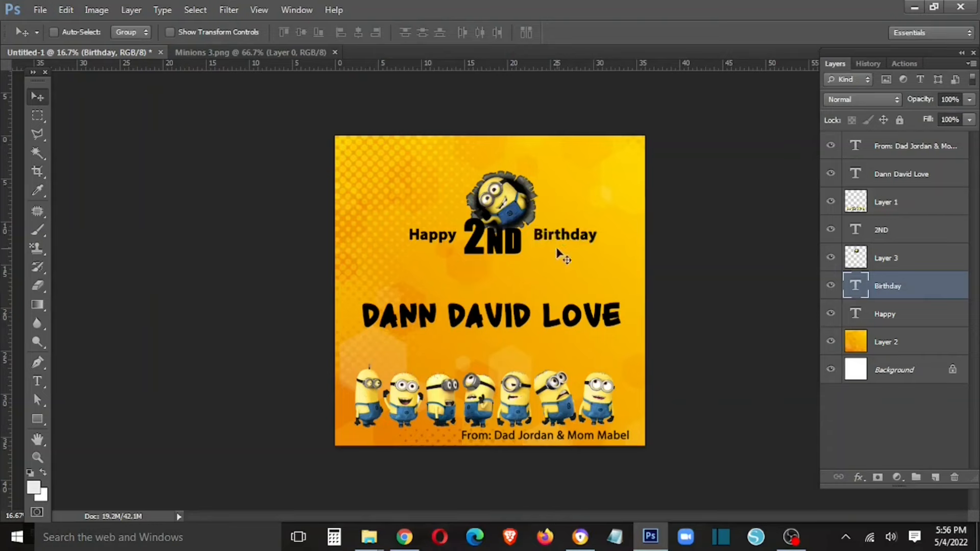
key("shift+Left")
key("shift+Left")
key("shift+Left")
key("shift+Left")
key("shift+Left")
key("shift+Down")
key("shift+Down")
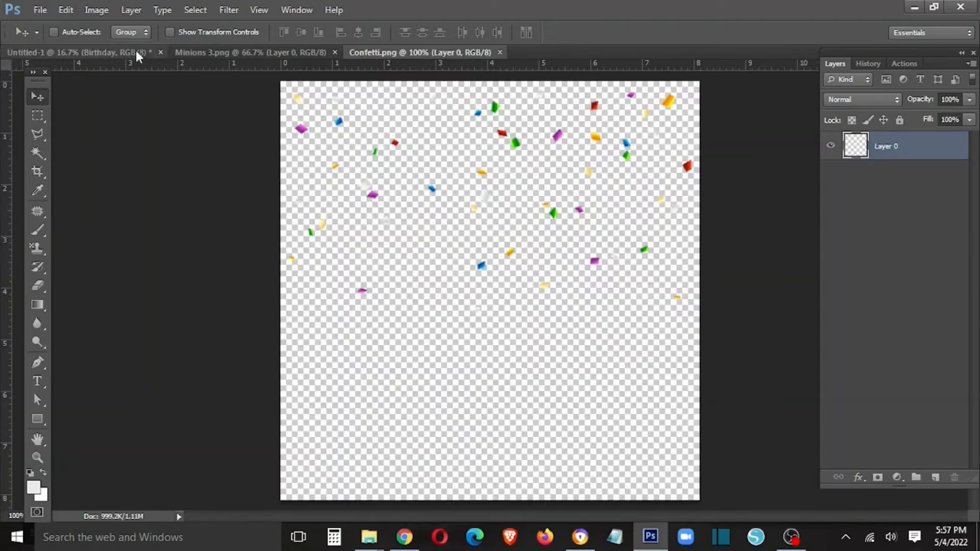
- Close the Minions 3.png picture and return to the birthday card
left_click(306, 52)
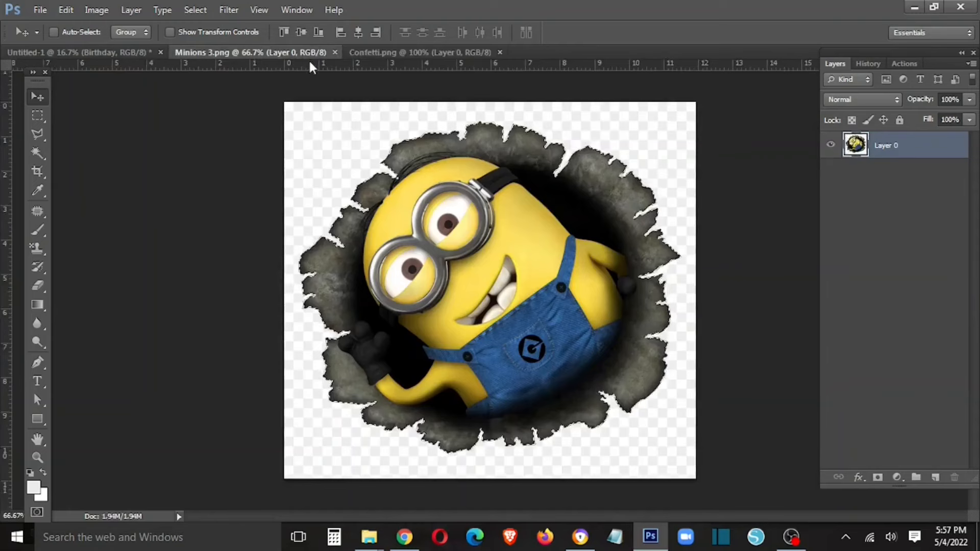
left_click(334, 52)
left_click(91, 52)
- Add enlarged confetti above the yellow background, plus a duplicate lower on the card
left_click_drag(271, 53, 475, 268)
key("ctrl+t")
left_click_drag(481, 218, 656, 412)
key("Return")
left_click_drag(616, 336, 646, 385)
key("ctrl+t")
left_click_drag(595, 305, 595, 289)
key("Return")
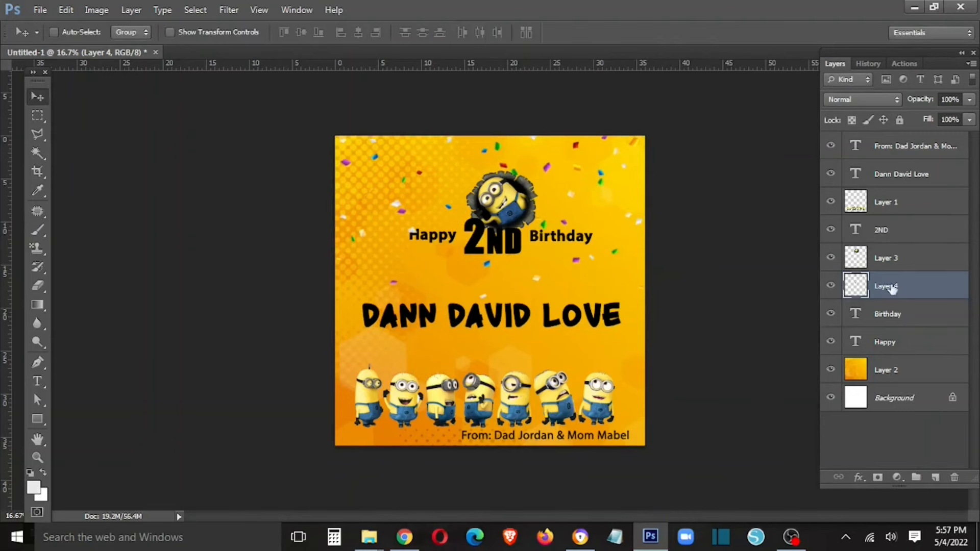
left_click_drag(890, 287, 882, 358)
left_click_drag(578, 269, 591, 450)
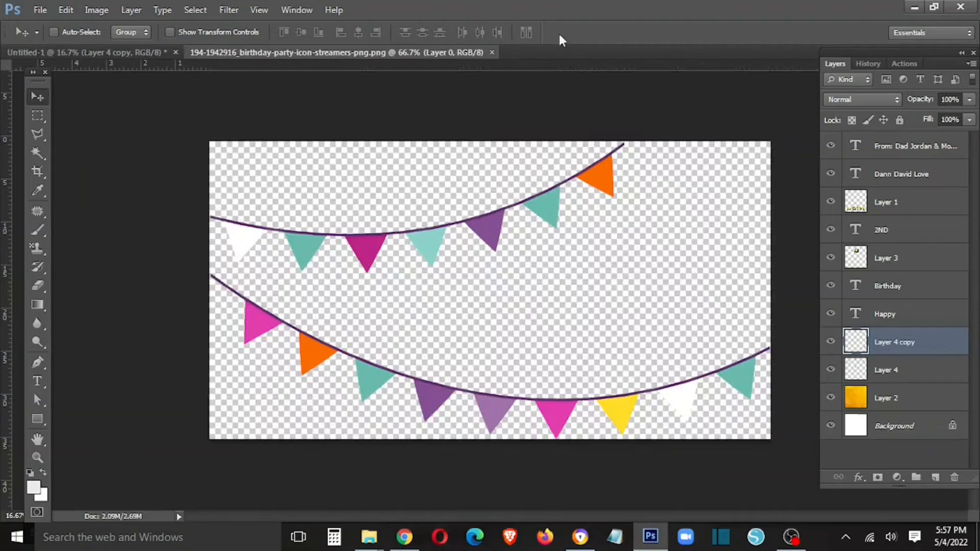
- Bring the streamers image into the card along its top edge
left_click_drag(385, 53, 367, 289)
left_click_drag(402, 344, 499, 214)
left_click(619, 287)
left_click_drag(556, 276, 505, 173)
- Add a horizontally flipped streamer copy, merge both streamers, and enlarge them across the top
key("ctrl+j")
key("ctrl+t")
right_click(530, 170)
left_click(603, 383)
key("Return")
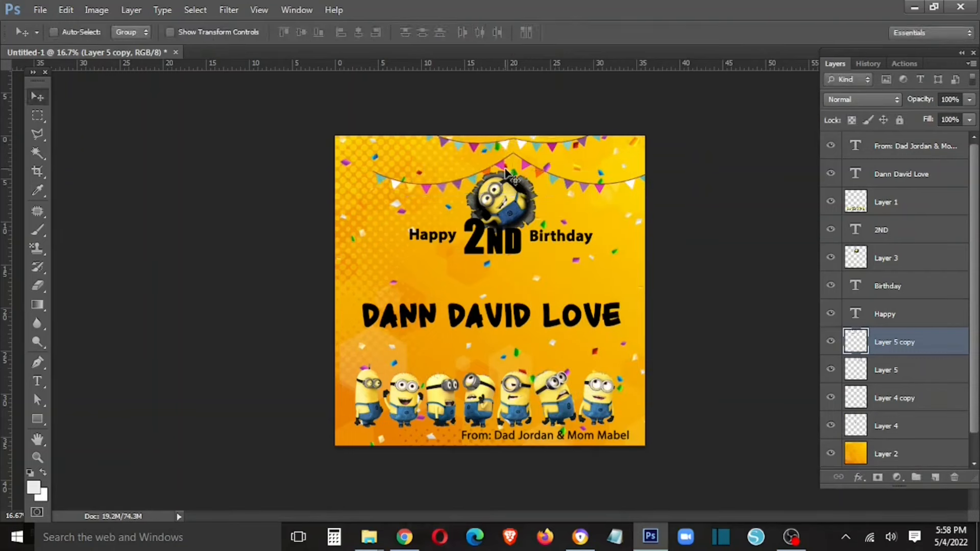
left_click(900, 361, "shift")
key("ctrl+e")
key("ctrl+t")
left_click_drag(372, 187, 329, 205)
key("Return")
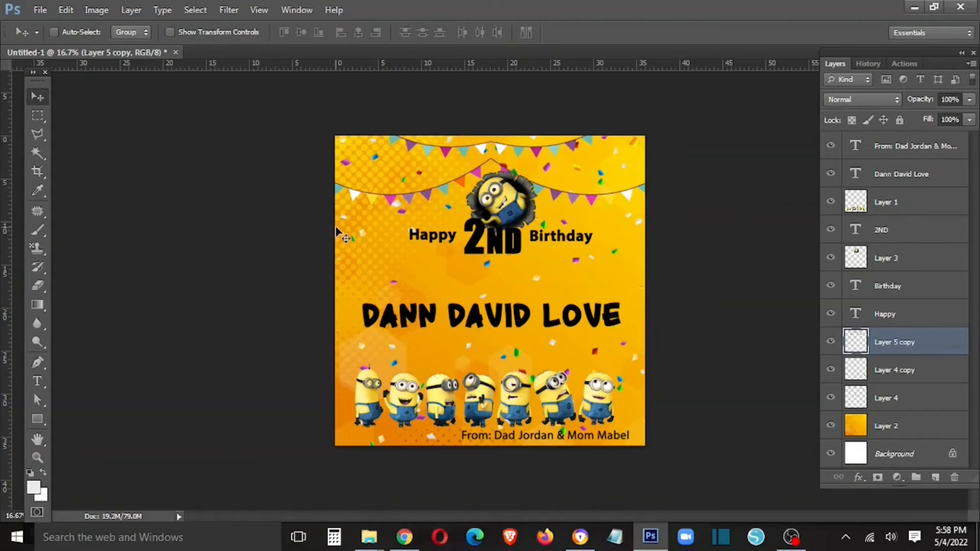
- Unlock the white background and place a vertical guide at the card's centre
double_click(890, 453)
key("Return")
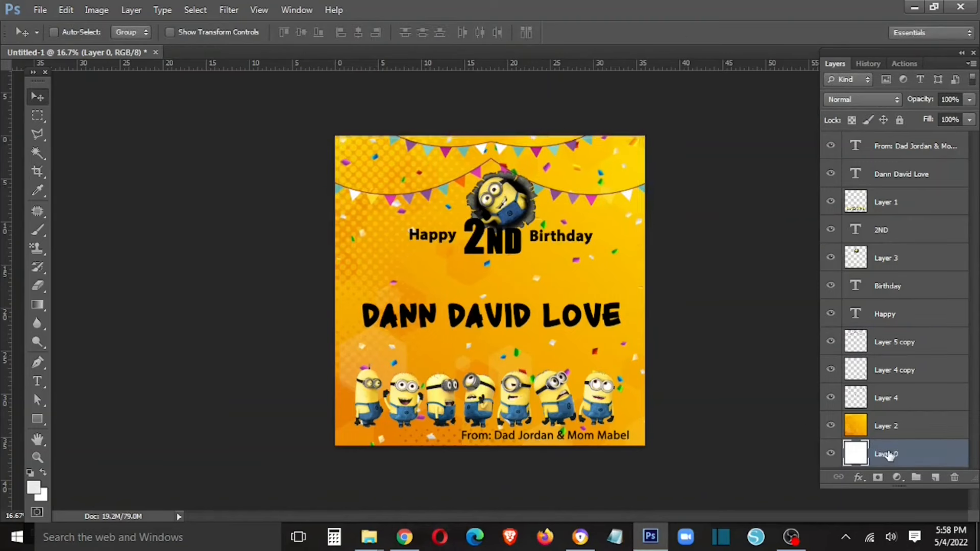
key("ctrl+t")
left_click_drag(9, 250, 490, 245)
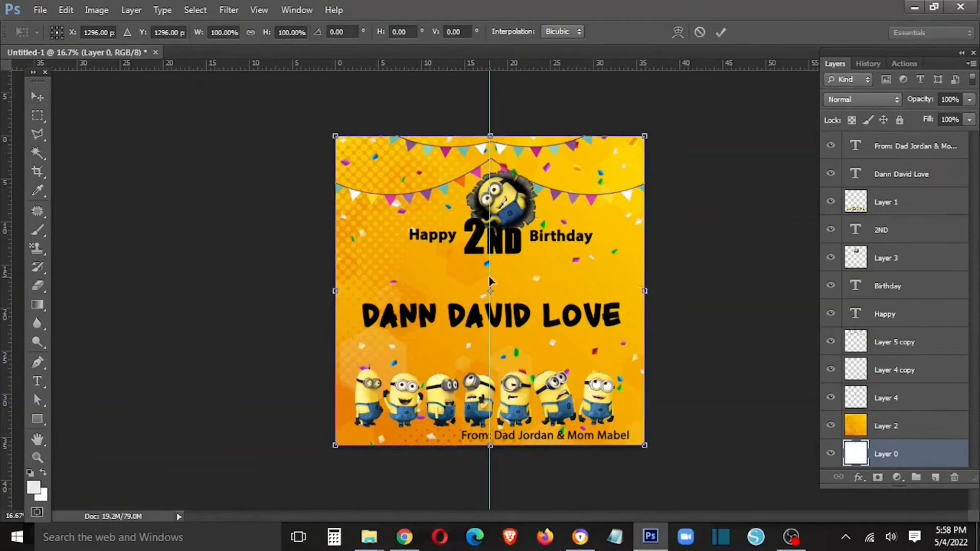
key("Return")
- Align 2ND and the Minion onto the centre guide
right_click(513, 251)
left_click(524, 265)
key("ctrl+t")
key("Left")
key("Left")
key("Left")
key("Left")
key("Left")
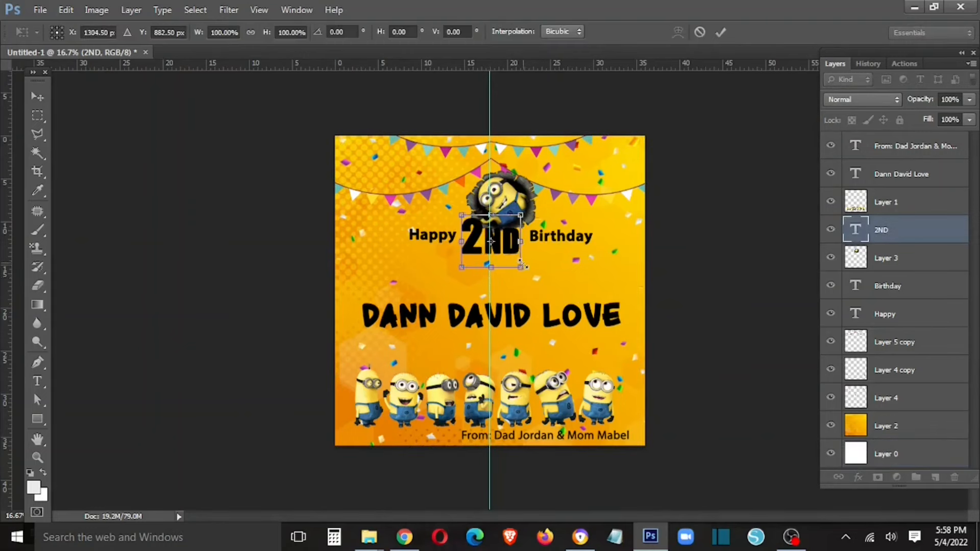
key("Return")
right_click(503, 207)
left_click(516, 218)
left_click_drag(520, 218, 515, 217)
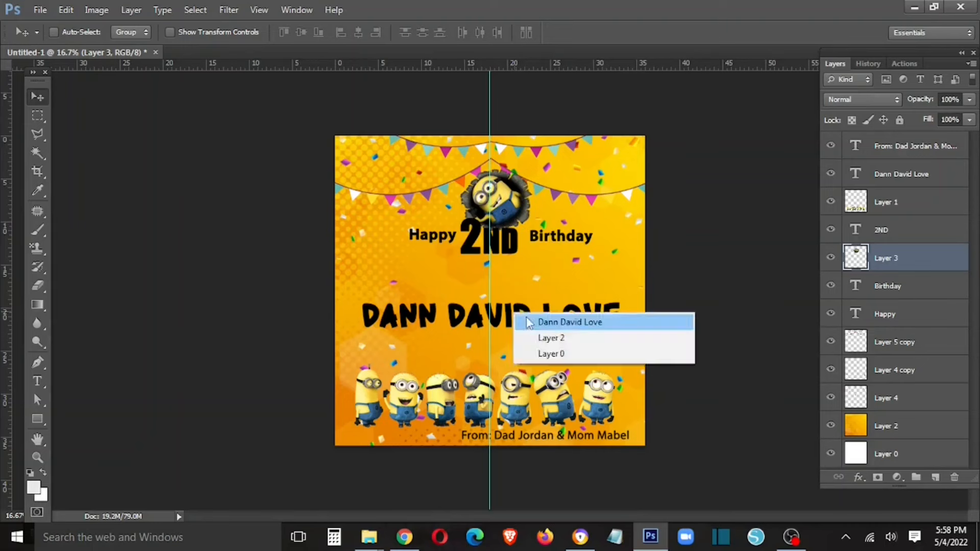
- Enlarge the child's name and lower it just above the Minions row
left_click(514, 313, "ctrl")
key("ctrl+t")
left_click_drag(623, 334, 642, 358)
key("Return")
left_click_drag(587, 307, 585, 331)
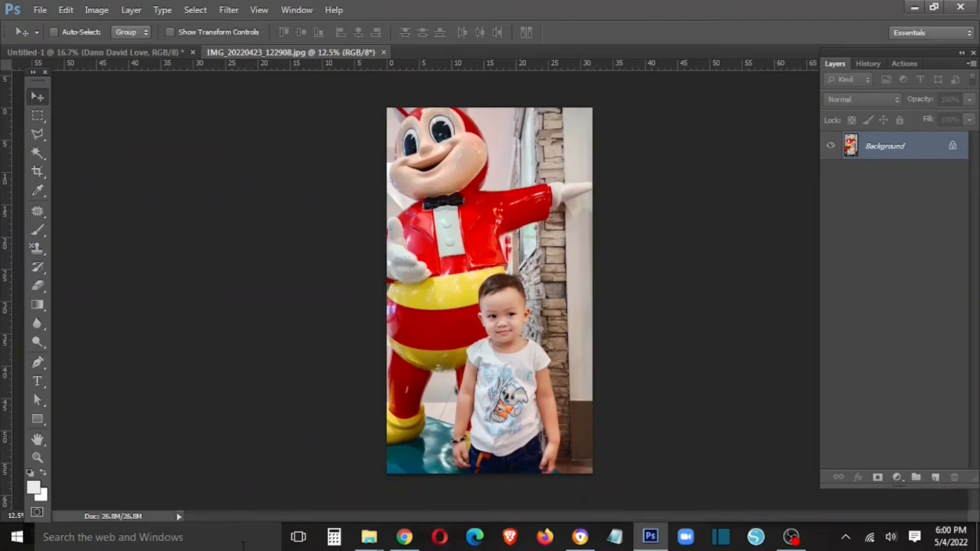
key("ctrl+plus")
key("ctrl+plus")
key("ctrl+plus")
key("ctrl+plus")
- Start a Polygonal Lasso outline along the photo's bottom edge and around the boy's hand
left_click_drag(515, 475, 449, 367)
left_click_drag(474, 454, 561, 333)
key("l")
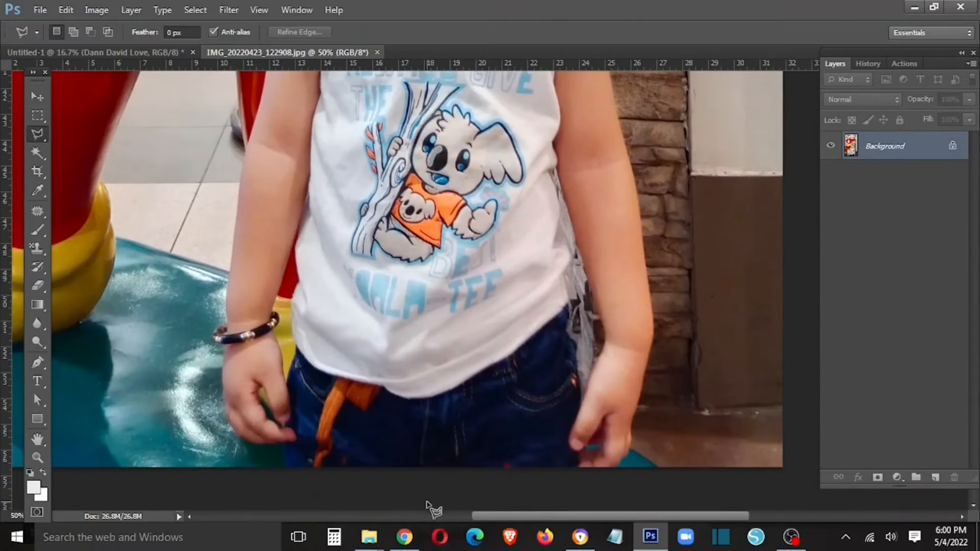
key("ctrl+plus")
left_click(400, 393)
left_click_drag(444, 444, 426, 289)
left_click(424, 376)
left_click(523, 414)
left_click(581, 406)
left_click(636, 372)
left_click(646, 360)
left_click(649, 359)
left_click(655, 351)
left_click(659, 333)
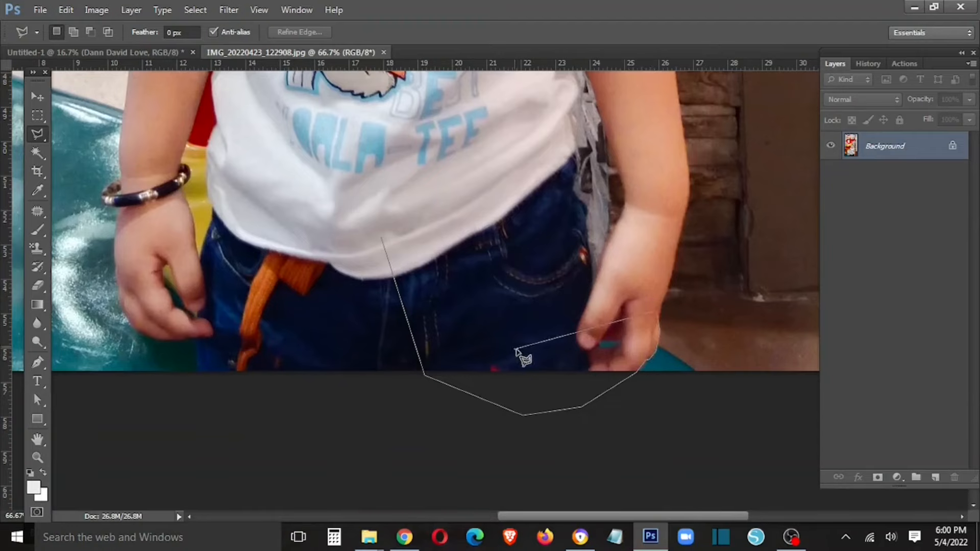
- Continue the outline up the arm and sleeve corner to the boy's neck
left_click(689, 202)
left_click_drag(680, 93, 683, 480)
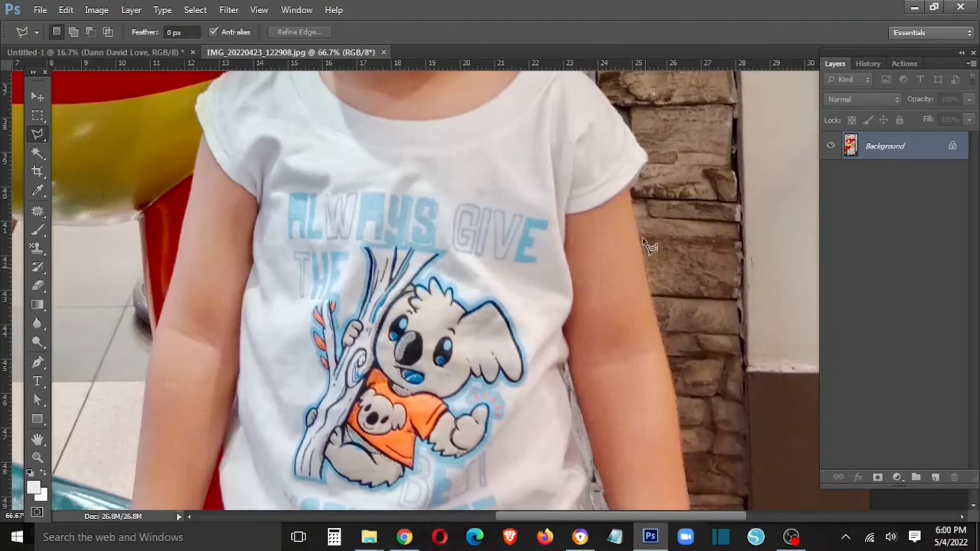
left_click_drag(641, 240, 618, 416)
left_click(608, 363)
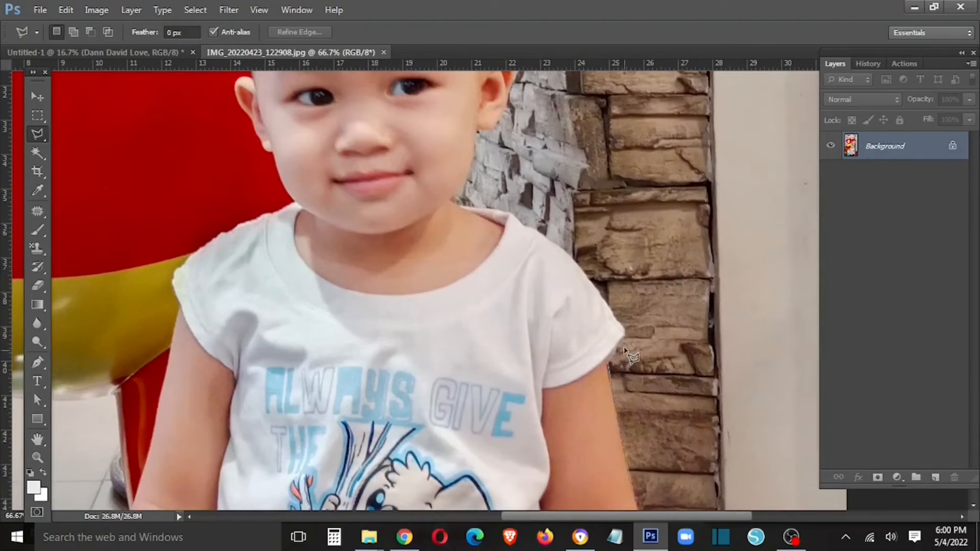
left_click(623, 335)
left_click(452, 203)
mouse_move(477, 137)
left_mouse_down()
mouse_move(488, 279)
mouse_move(457, 274)
left_mouse_up()
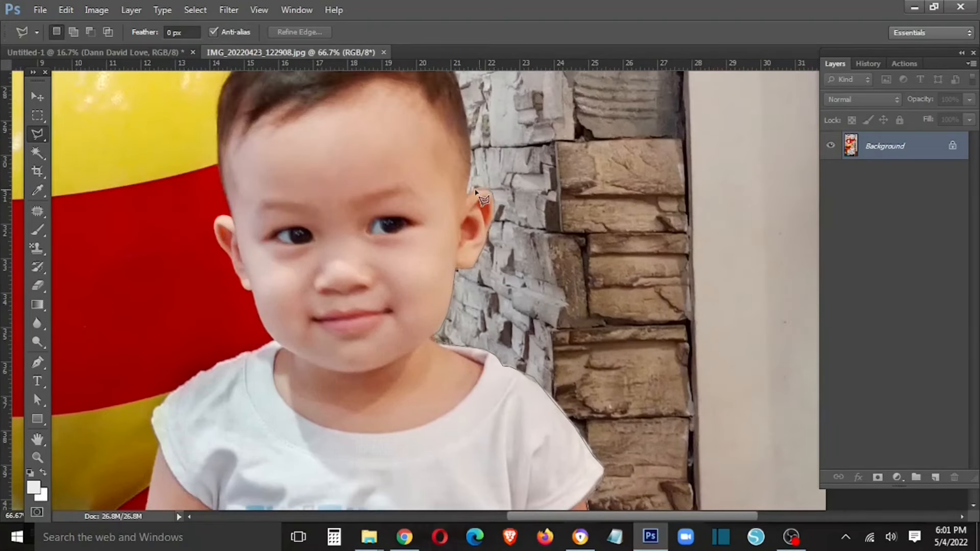
left_click_drag(469, 179, 483, 286)
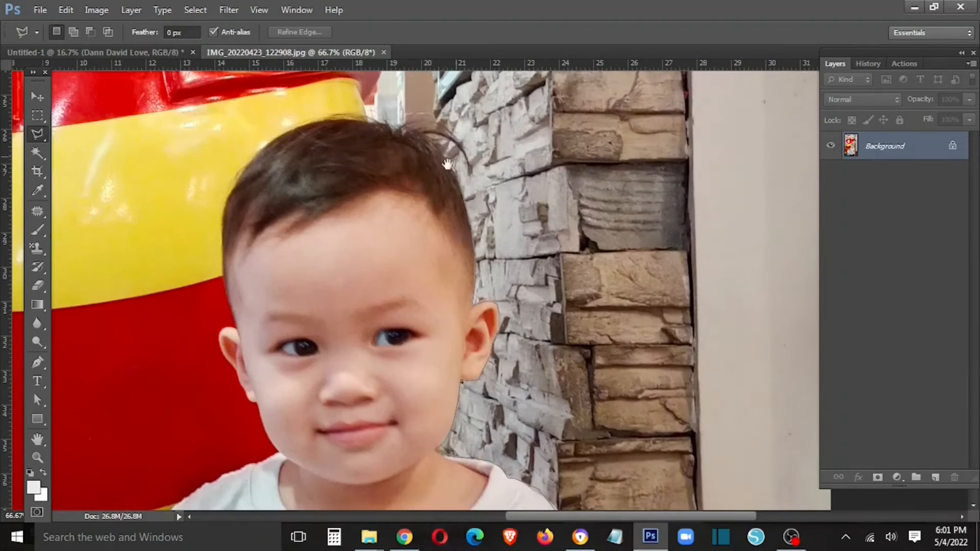
left_click_drag(456, 158, 453, 228)
- Trace the outline across the top of the hair and down the left side of the head
left_click(437, 202)
left_click(414, 197)
left_click(404, 197)
left_click(376, 185)
left_click(357, 186)
left_click(330, 187)
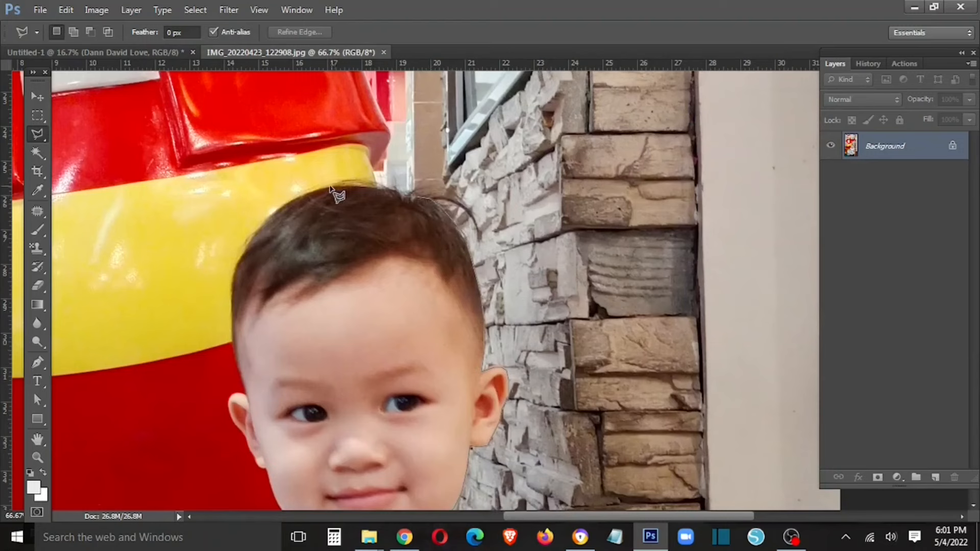
left_click(308, 191)
left_click(284, 205)
left_click(261, 225)
left_click(246, 243)
left_click(236, 259)
left_click(230, 317)
left_click(234, 352)
left_click(240, 373)
- Remove the misplaced point and re-trace around the left ear and cheek
key("Delete")
scroll(244, 397, "up", 1)
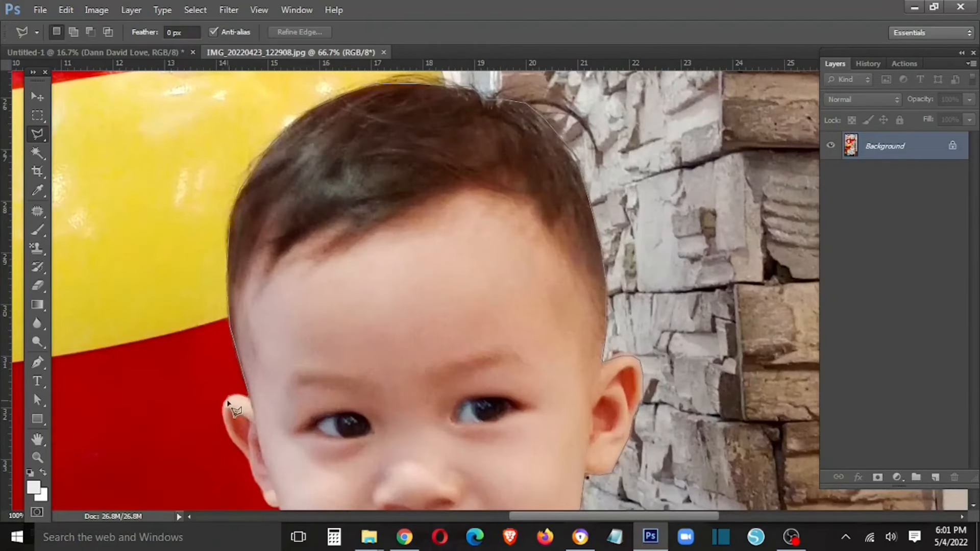
left_click(223, 425)
mouse_move(260, 492)
left_mouse_down()
mouse_move(206, 337)
mouse_move(209, 353)
left_mouse_up()
left_click(233, 388)
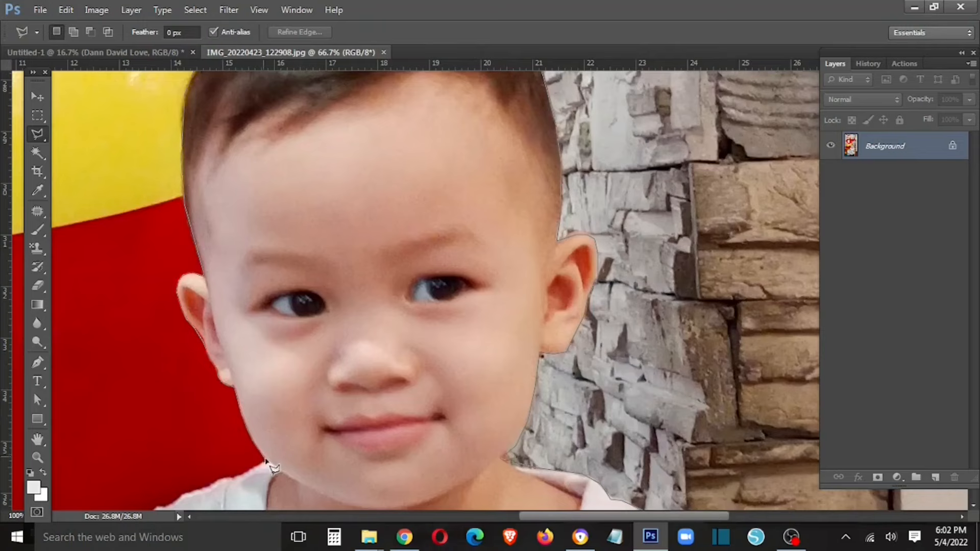
- Trace down the shoulder, arm, wrist and hand, finishing around the lower body
mouse_move(228, 479)
left_mouse_down()
mouse_move(393, 306)
mouse_move(420, 292)
left_mouse_up()
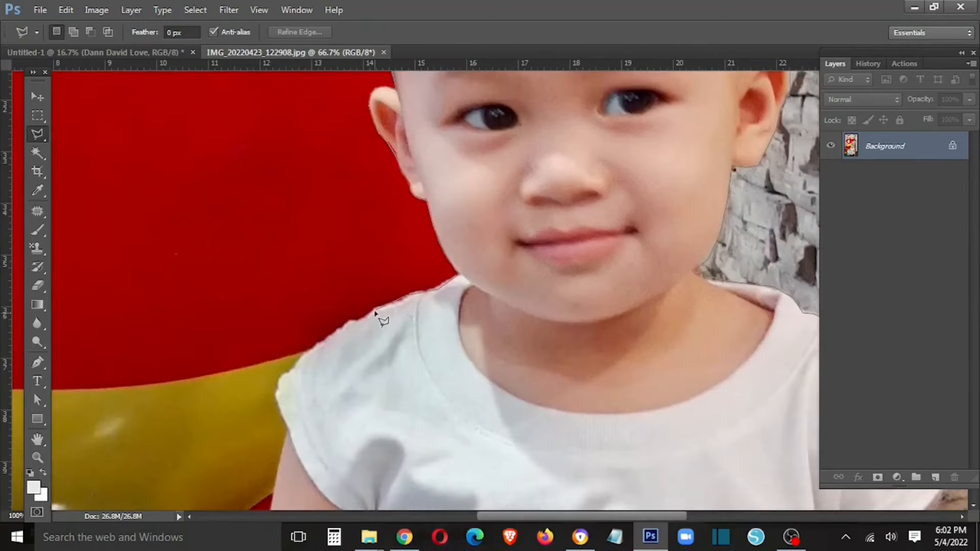
left_click(395, 303)
left_click(352, 325)
left_click_drag(316, 408, 407, 207)
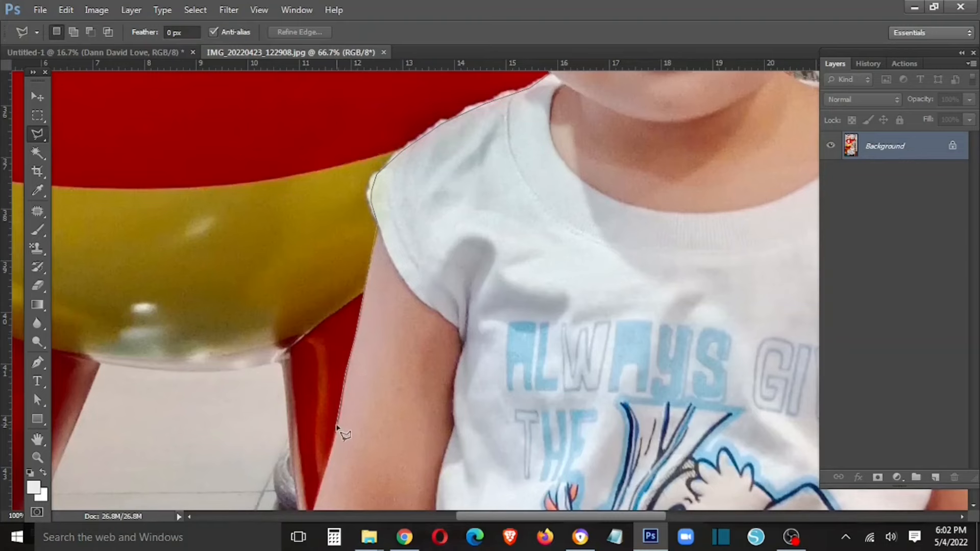
left_click(328, 466)
mouse_move(322, 487)
left_mouse_down()
mouse_move(491, 206)
mouse_move(465, 253)
left_mouse_up()
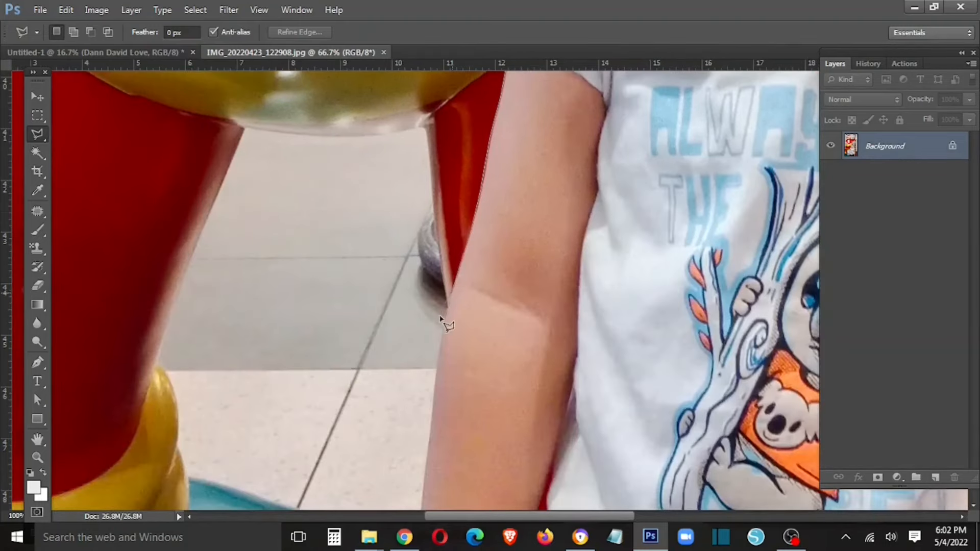
left_click_drag(437, 436, 485, 235)
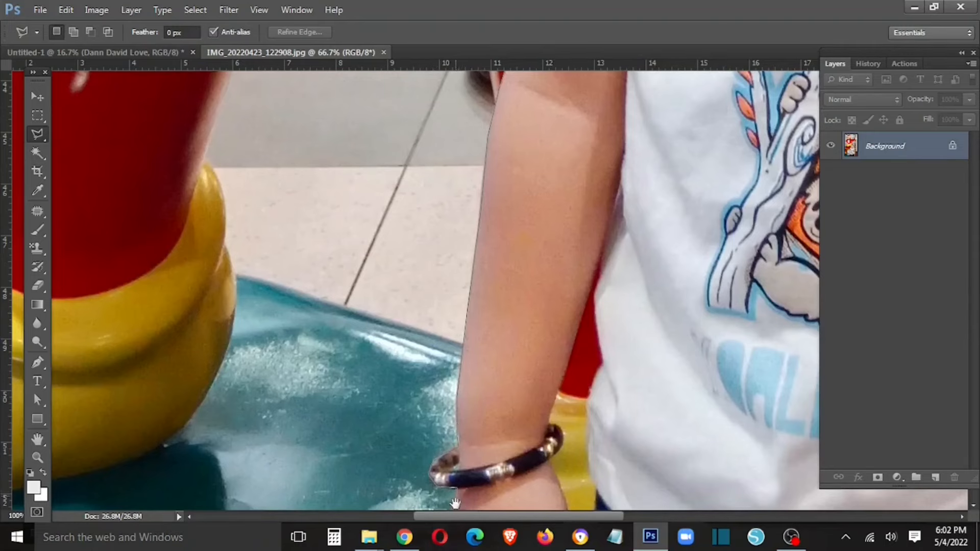
left_click_drag(456, 505, 525, 239)
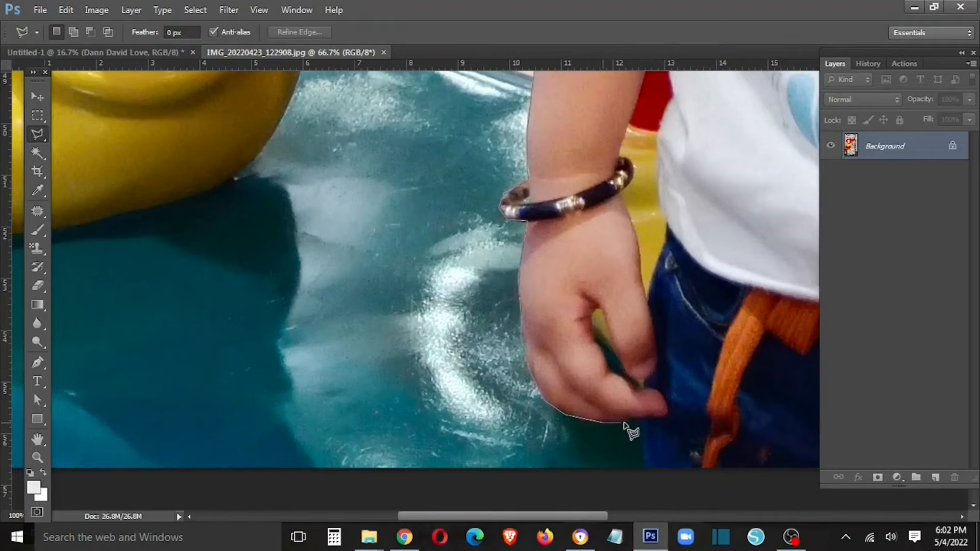
left_click_drag(687, 509, 228, 314)
left_click(465, 368)
left_click(579, 297)
- Close the outline into a selection and feather it by 2 px
double_click(581, 199)
key("ctrl+minus")
key("ctrl+minus")
key("ctrl+minus")
key("ctrl+minus")
key("ctrl+minus")
right_click(509, 211)
left_click(535, 250)
type("2")
key("Return")
- Drag the boy cutout onto the birthday card and put its layer below the text layers
key("v")
left_click_drag(212, 53, 148, 275)
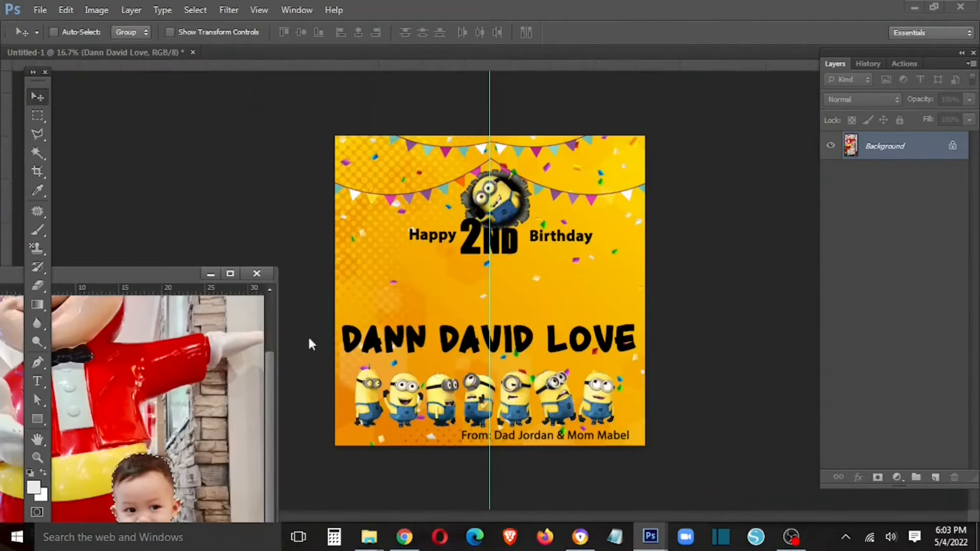
left_click_drag(166, 466, 388, 263)
left_click(257, 274)
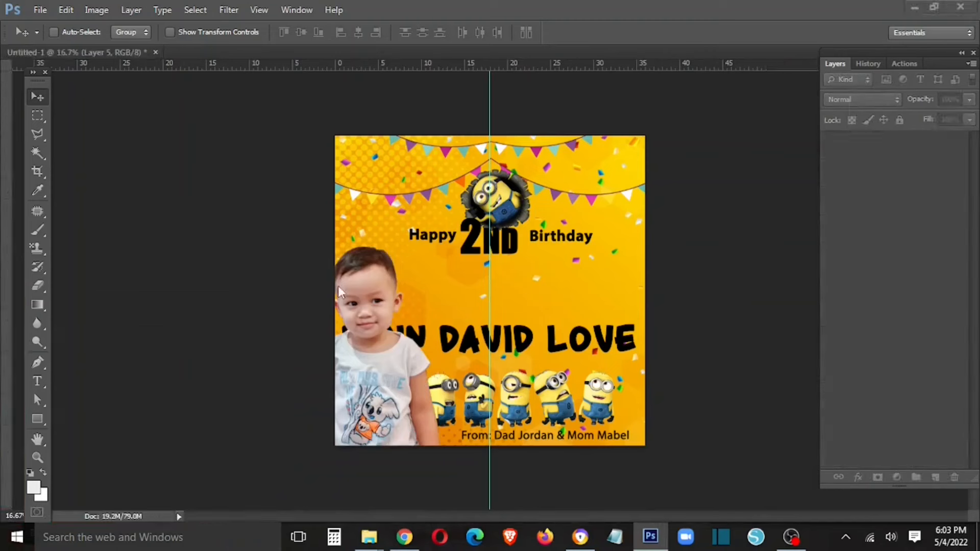
left_click_drag(906, 181, 900, 403)
key("Tab")
left_click_drag(396, 367, 409, 301)
key("Tab")
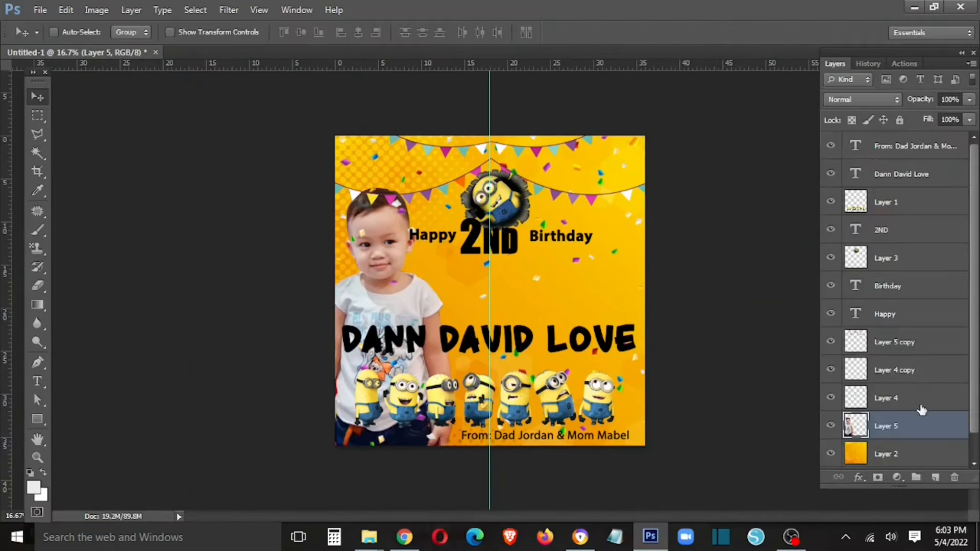
right_click(391, 291)
left_click(413, 299)
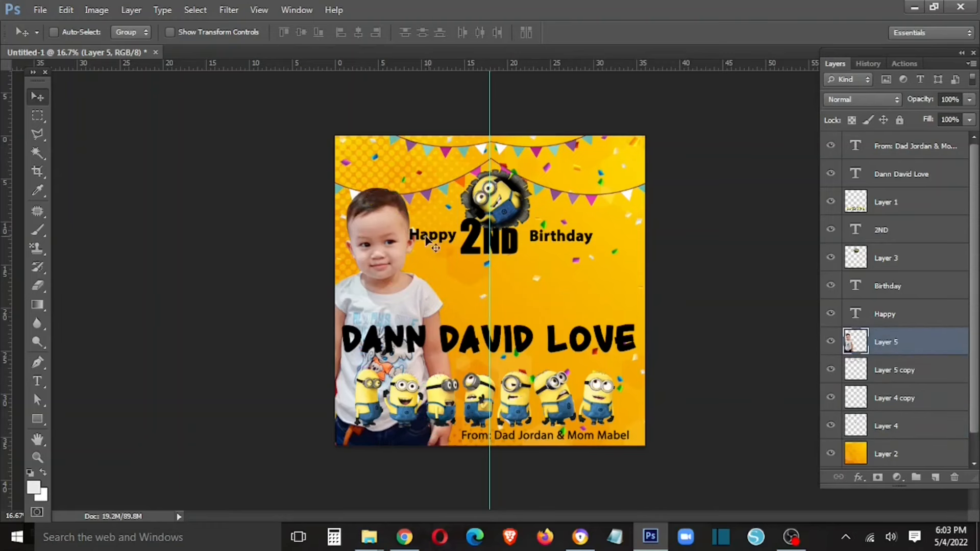
key("ctrl+t")
left_click_drag(456, 188, 475, 172)
key("Return")
left_click_drag(403, 288, 403, 261)
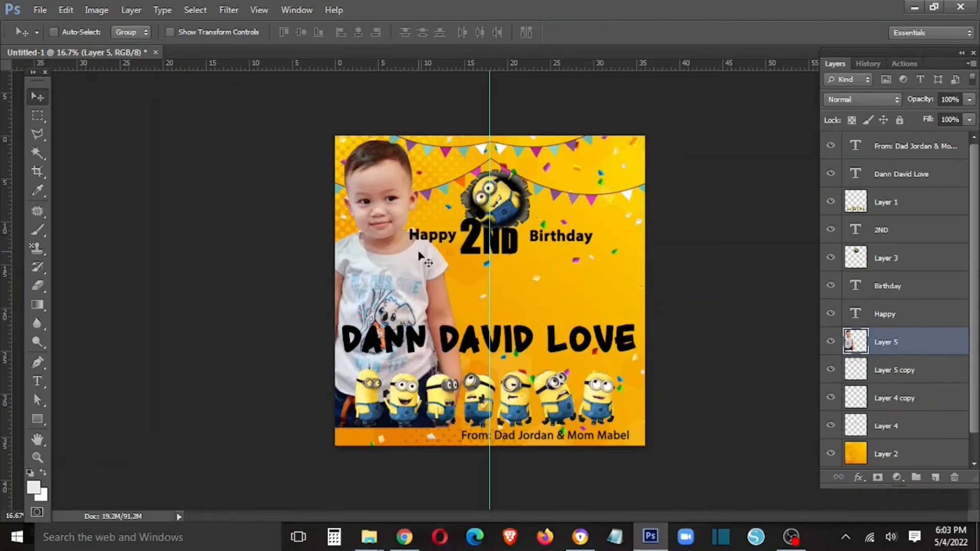
key("ctrl+t")
left_click_drag(462, 140, 447, 169)
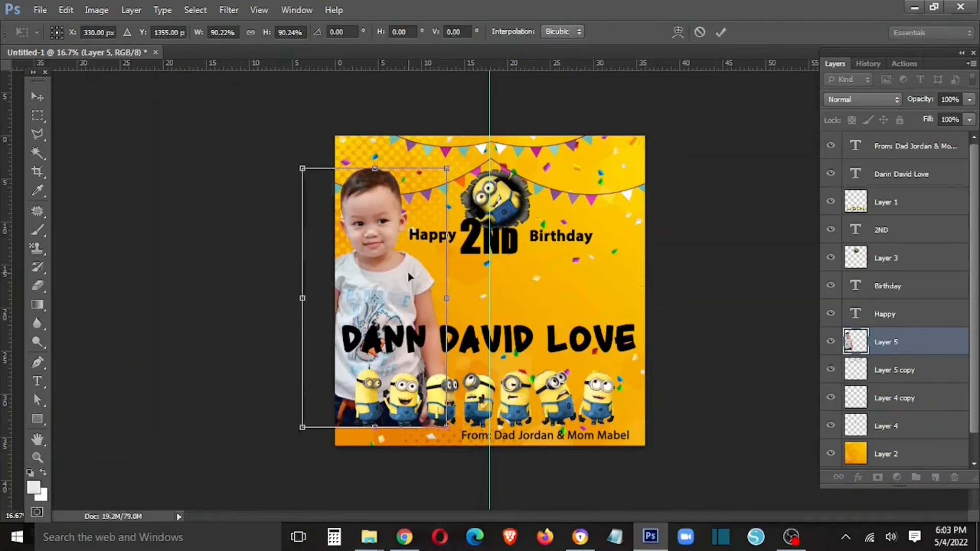
key("Return")
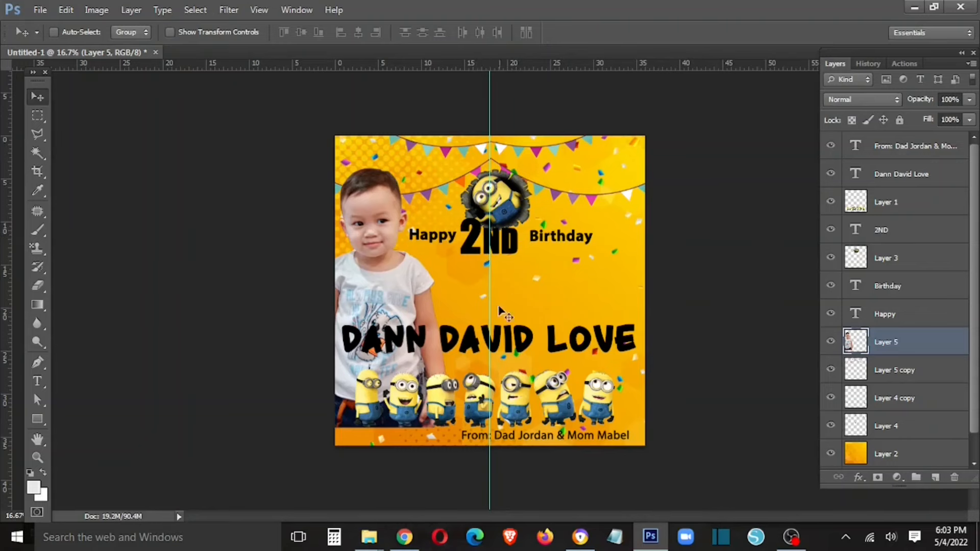
left_click_drag(477, 347, 477, 355)
- Place the seated-boy photo on the card above Layer 5 copy, scaled to about 41%
left_click_drag(344, 55, 321, 311)
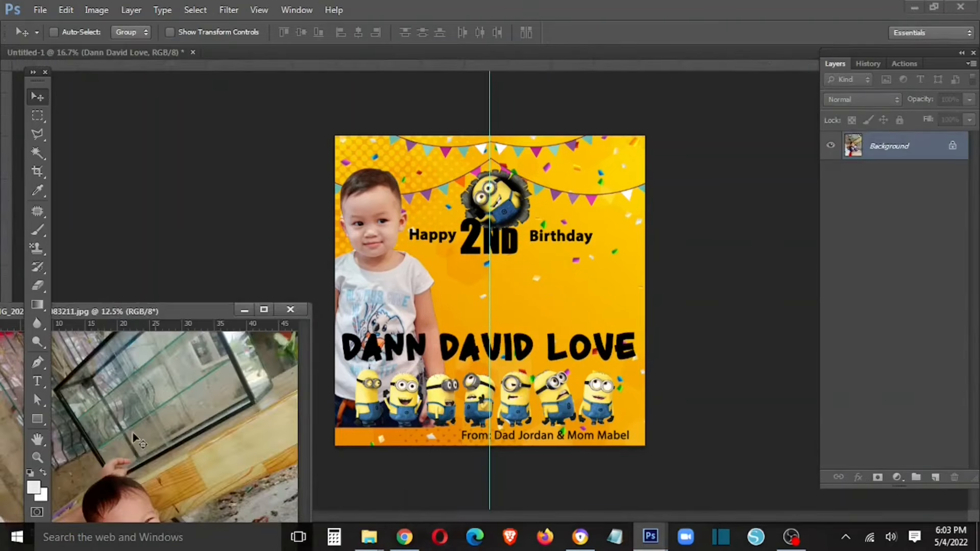
left_click_drag(131, 433, 518, 343)
left_click(888, 377)
left_click_drag(140, 468, 432, 263)
left_click(281, 308)
key("ctrl+t")
left_click_drag(664, 170, 526, 228)
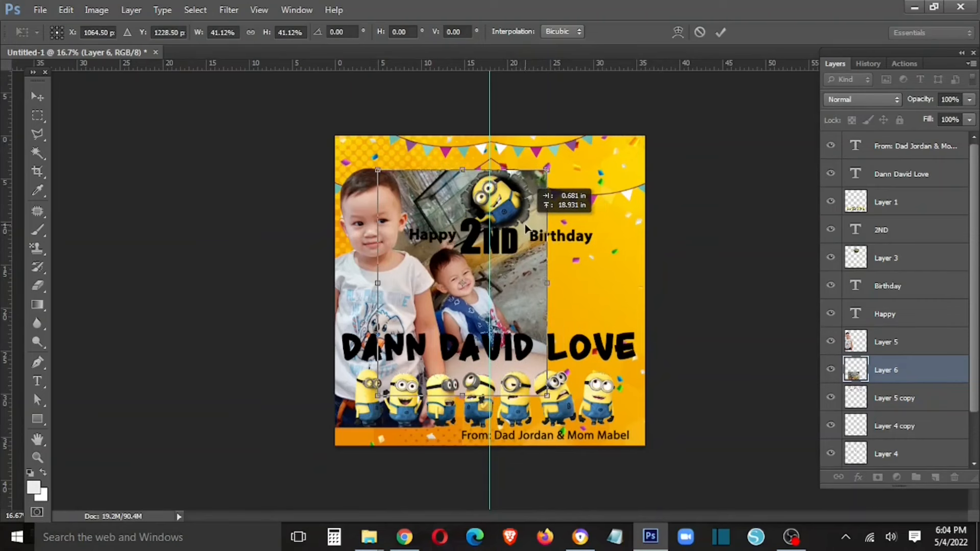
key("Return")
mouse_move(518, 322)
left_mouse_down()
mouse_move(528, 325)
mouse_move(519, 324)
left_mouse_up()
- Select the Happy, 2ND, Birthday and top Minion layers and move them up together
right_click(438, 237)
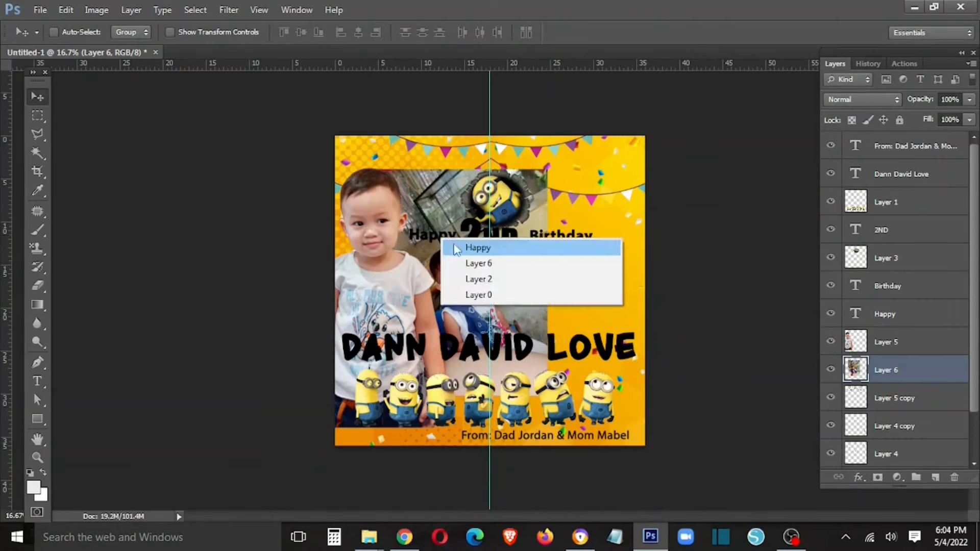
left_click(457, 247)
right_click(503, 242)
left_click(521, 251, "shift")
right_click(547, 234)
left_click(557, 245, "shift")
right_click(518, 206)
left_click(531, 215, "shift")
left_click_drag(500, 203, 500, 181)
- Enlarge the seated-boy photo and nudge it up and left in the card's middle
right_click(471, 285)
left_click(481, 294)
mouse_move(466, 296)
left_mouse_down()
mouse_move(481, 294)
mouse_move(466, 282)
left_mouse_up()
key("ctrl+t")
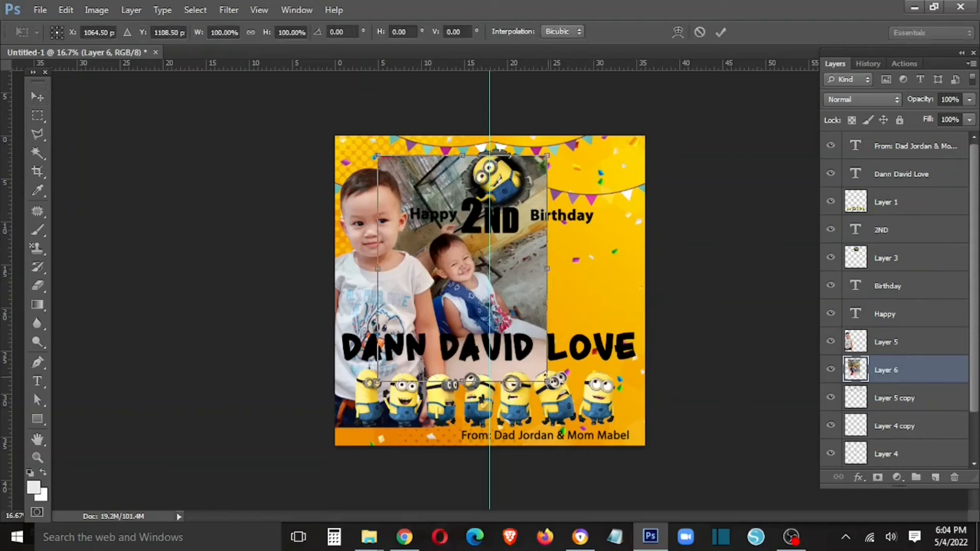
left_click_drag(548, 382, 577, 421)
key("Return")
key("shift+Up")
key("shift+Up")
key("shift+Up")
key("shift+Up")
key("shift+Up")
key("shift+Up")
key("shift+Up")
key("shift+Up")
key("shift+Left")
key("shift+Left")
key("shift+Left")
key("l")
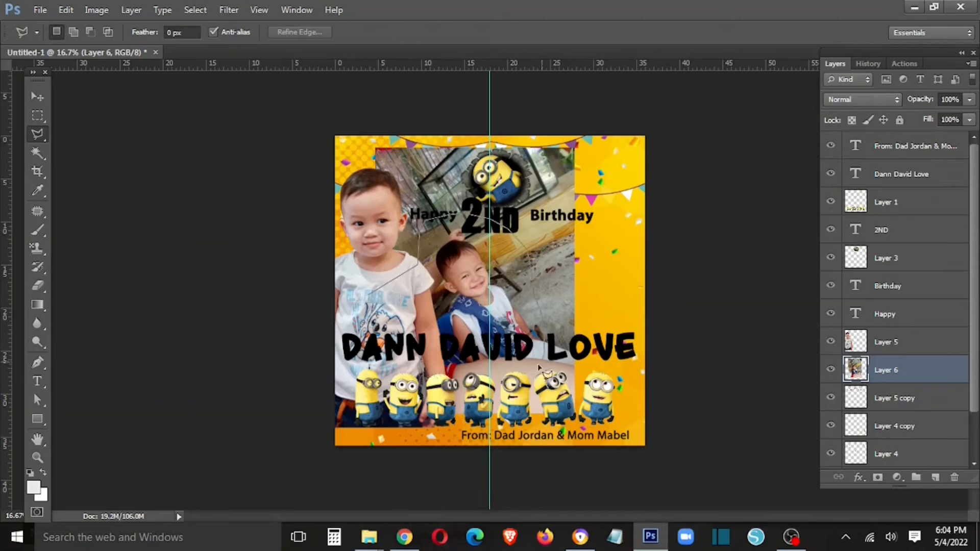
- Close the oval around the seated boy, feather it, and delete everything outside it
left_click(375, 326)
right_click(464, 290)
left_click(490, 61)
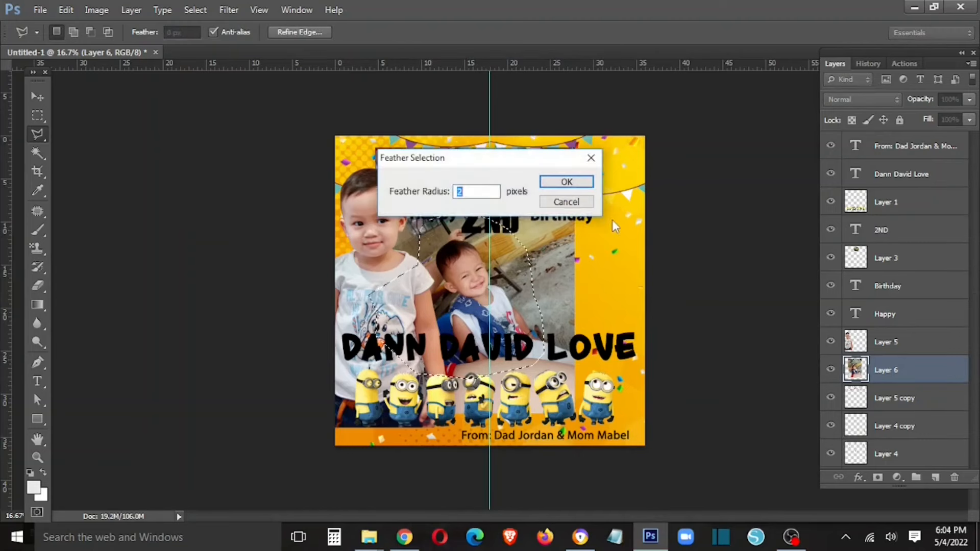
key("Return")
key("ctrl+shift+i")
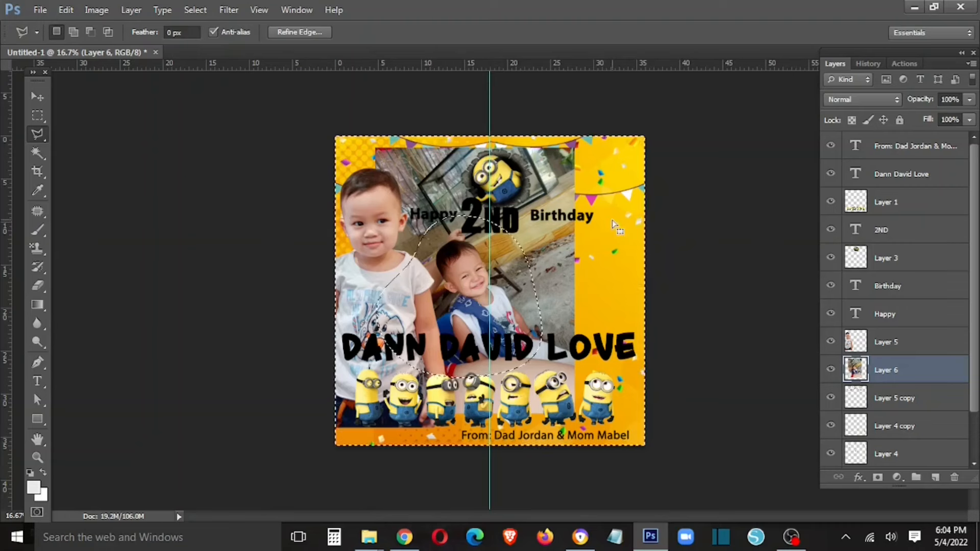
key("Delete")
key("Delete")
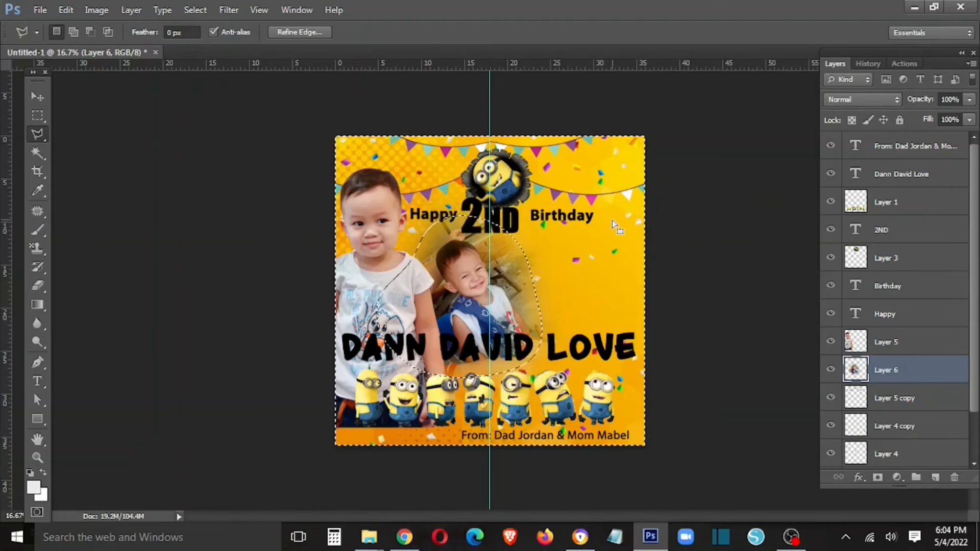
key("ctrl+d")
- Enlarge the oval photo to about 109%, then float the boy-and-mascot photo in its own window
key("ctrl+t")
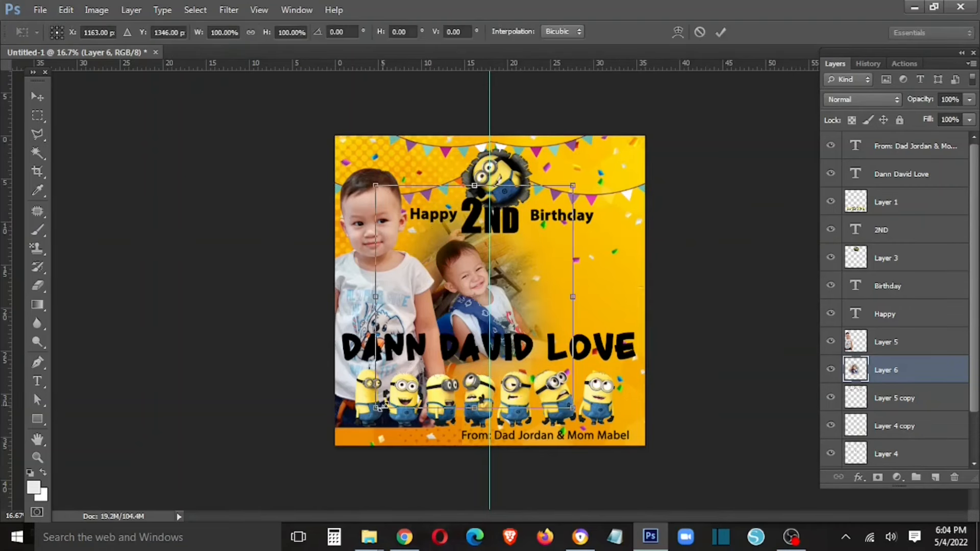
left_click_drag(376, 407, 357, 426)
left_click_drag(549, 319, 558, 312)
key("Return")
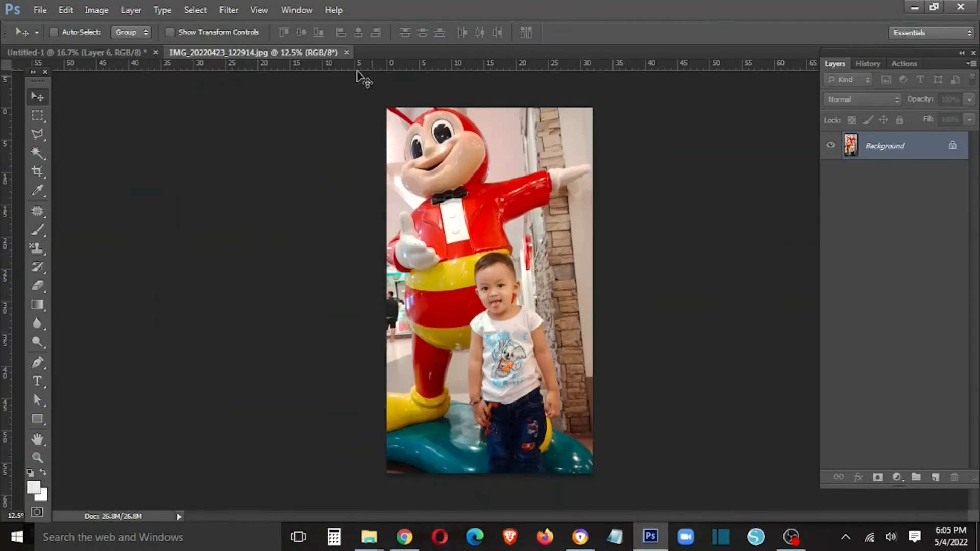
left_click_drag(317, 53, 321, 247)
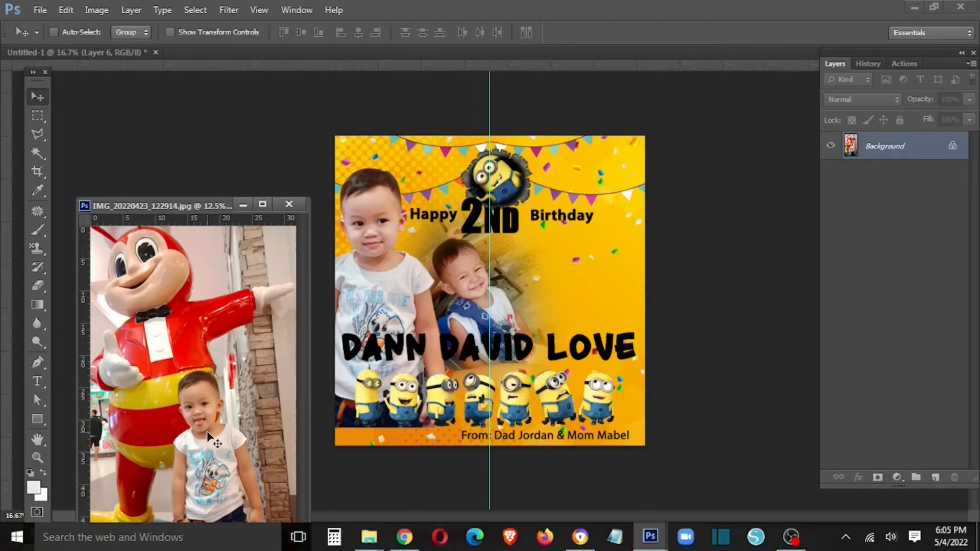
left_click_drag(214, 455, 242, 400)
left_click(491, 211)
right_click(458, 231)
left_click(469, 228)
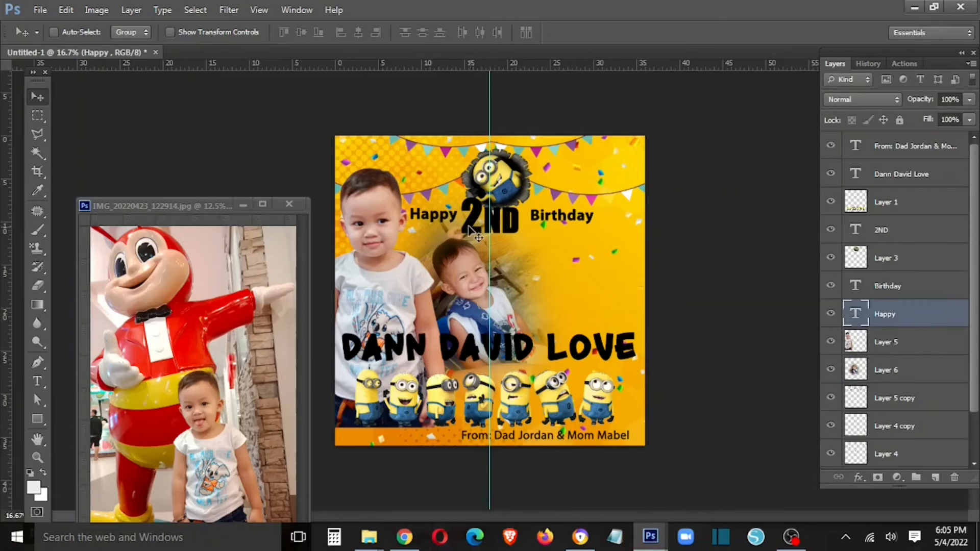
right_click(528, 332)
left_click(561, 346)
- Replace the name's red Color Overlay with an Orange-Yellow Gradient Overlay
right_click(880, 173)
left_click(745, 81)
left_click(517, 266)
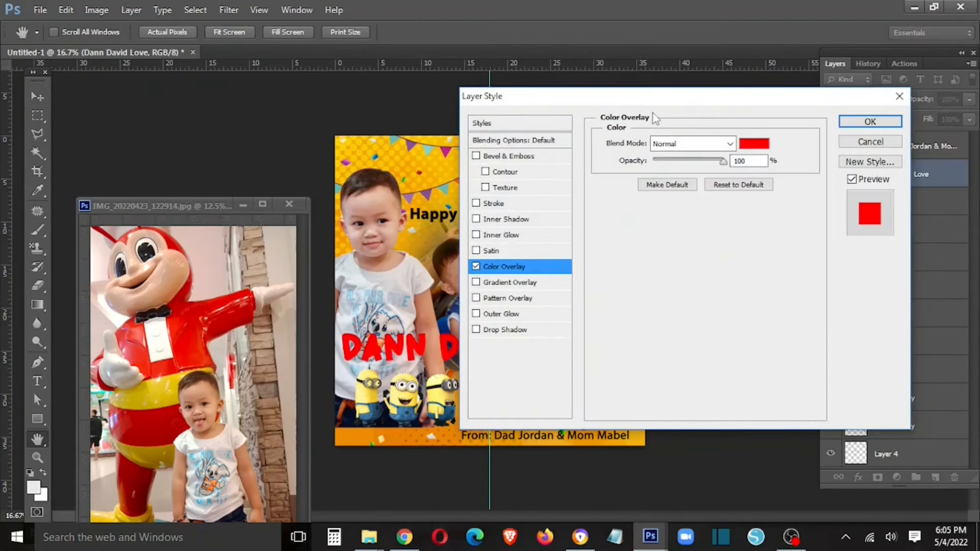
left_click_drag(536, 96, 639, 122)
left_click(579, 292)
left_click(578, 309)
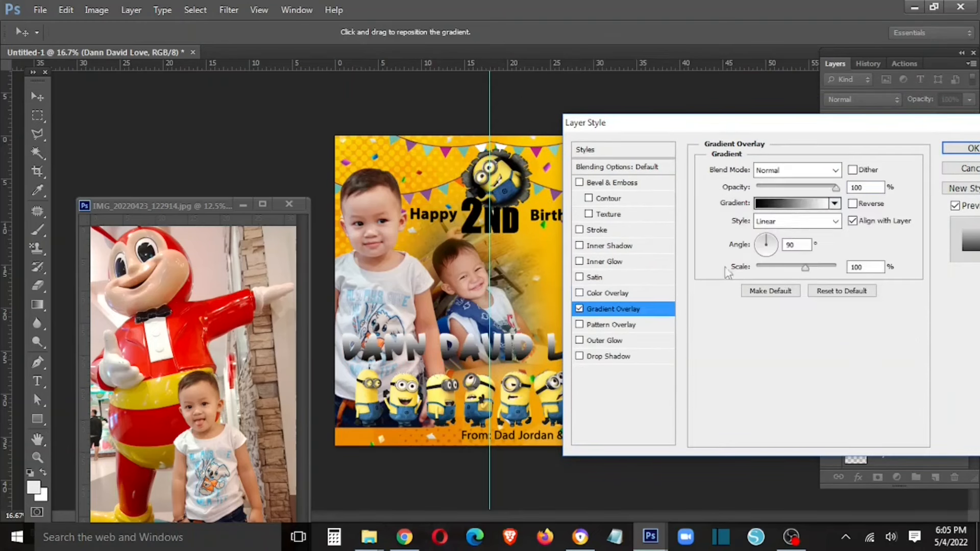
left_click(834, 203)
left_click(803, 259)
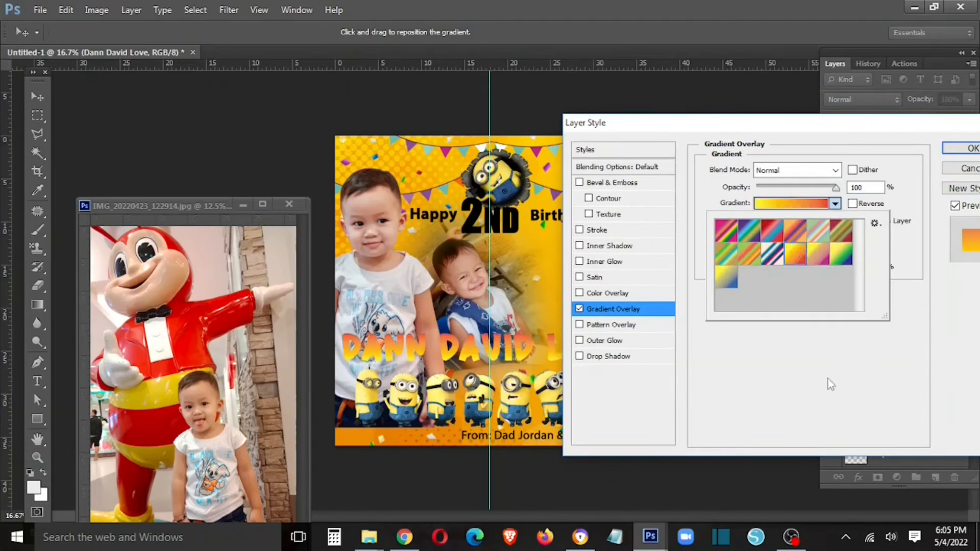
left_click(829, 382)
left_click(806, 204)
- Edit the gradient stops: remove one, set gold at the start, yellow at 48%, orange at 8%
left_click_drag(841, 329, 846, 360)
left_click_drag(734, 331, 780, 331)
left_click_drag(692, 330, 657, 332)
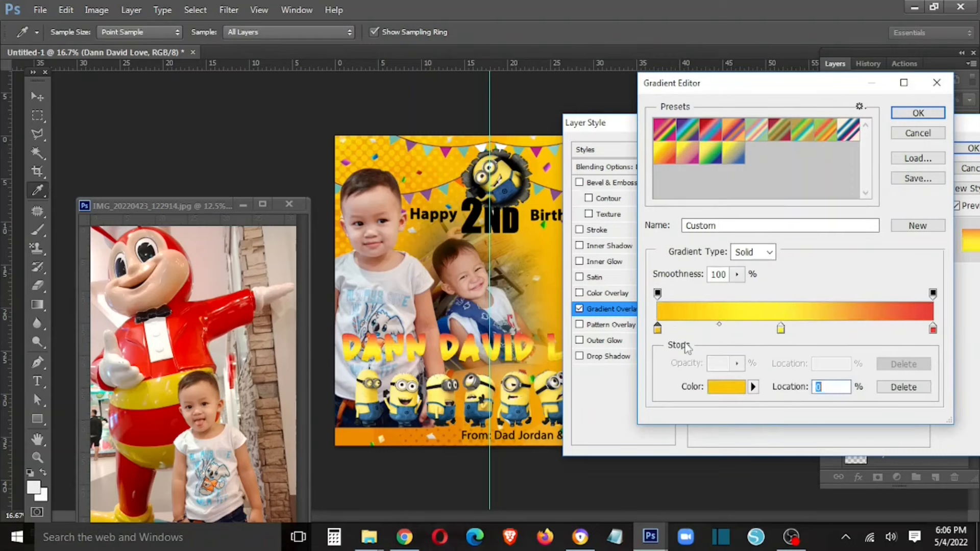
left_click_drag(781, 331, 789, 331)
double_click(657, 329)
left_click_drag(805, 422, 805, 424)
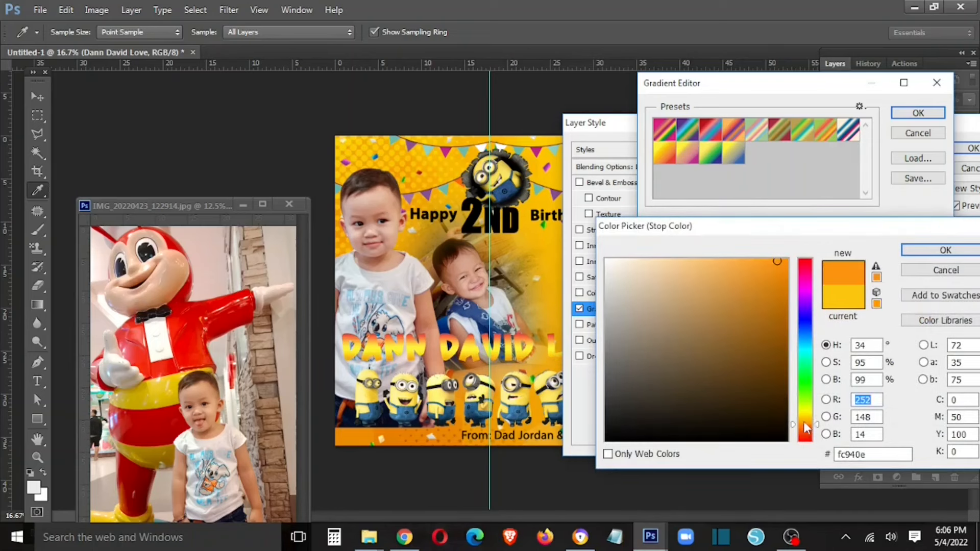
left_click(945, 251)
left_click_drag(665, 333, 681, 335)
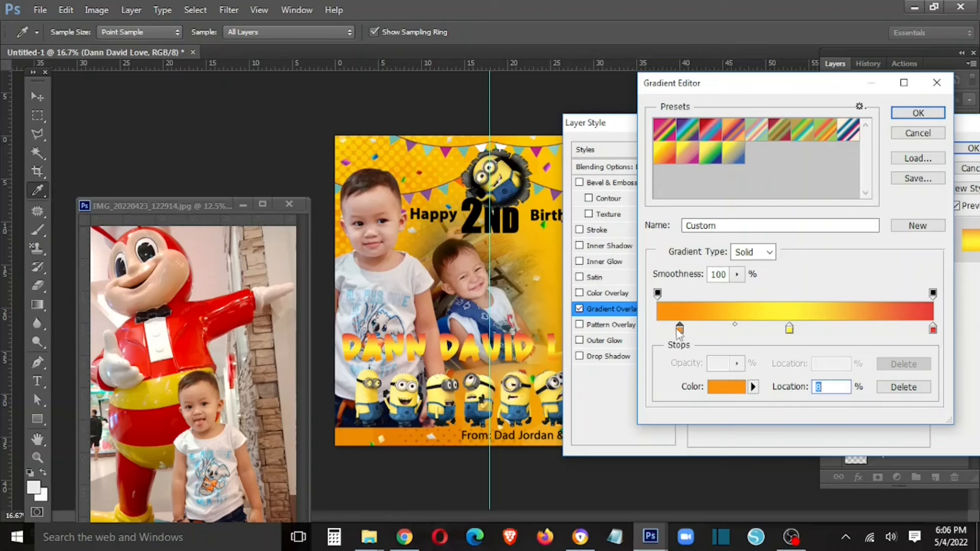
left_click(917, 112)
- Add a 21 px very dark brown Stroke around the name and apply
left_click(614, 230)
left_click_drag(759, 176, 767, 176)
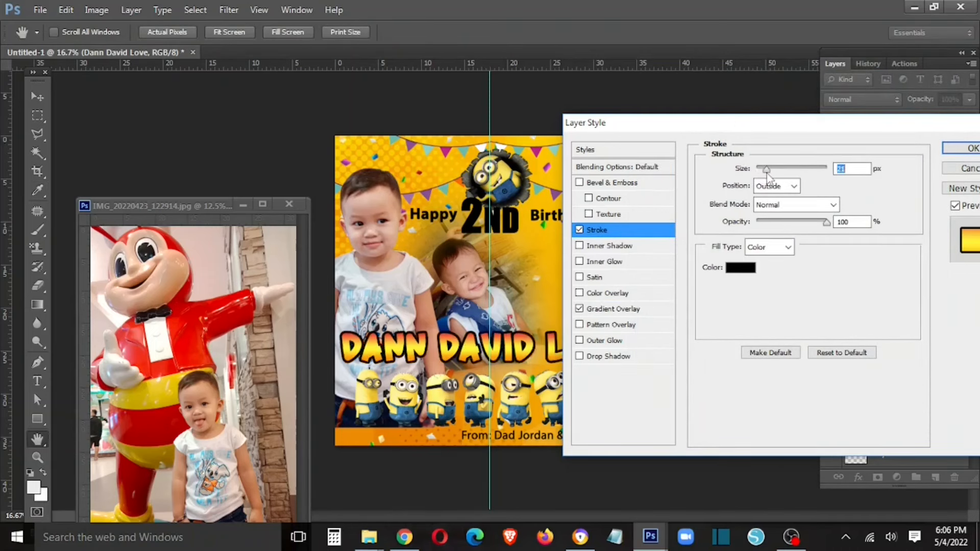
left_click(741, 267)
left_click(795, 429)
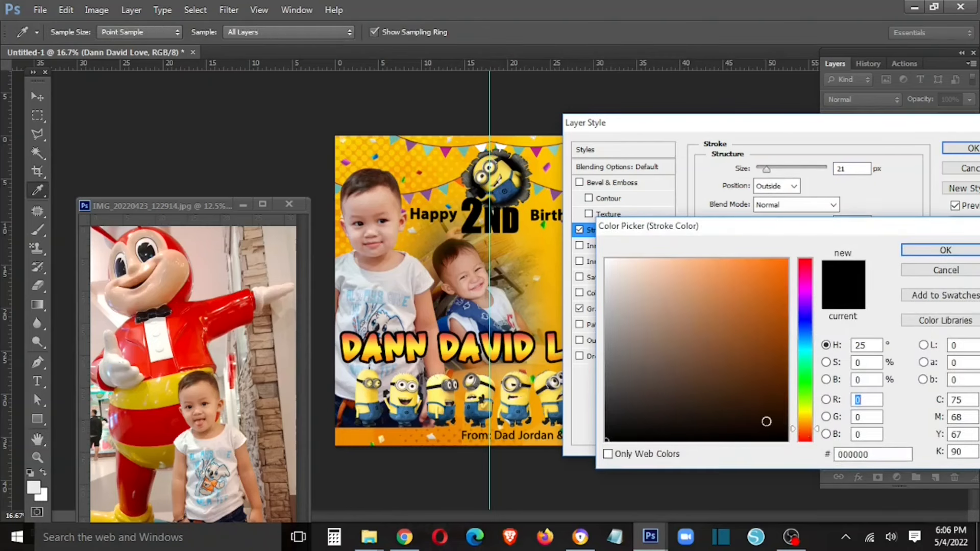
left_click(768, 421)
left_click(931, 253)
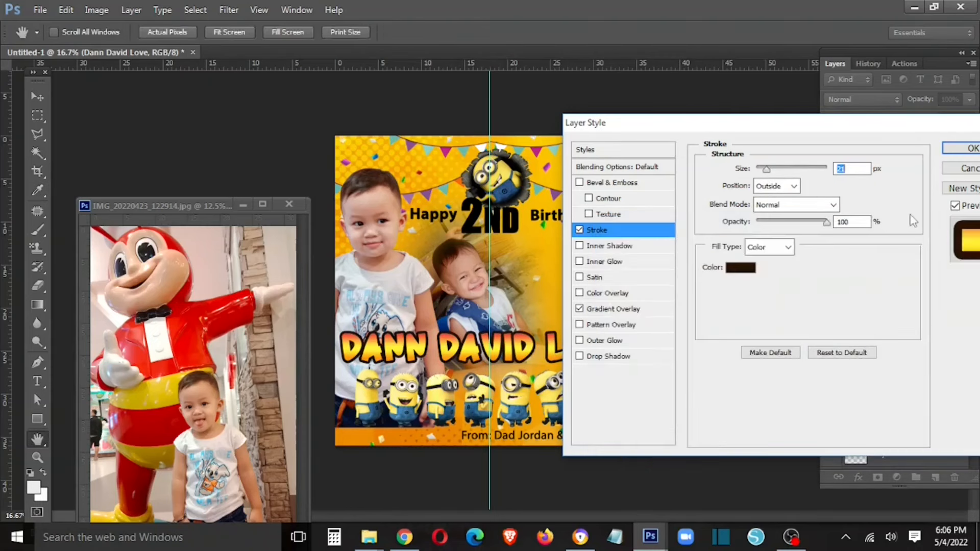
left_click(959, 148)
- Add Bevel & Emboss and a large, wide Outer Glow to the name
right_click(912, 168)
left_click(740, 77)
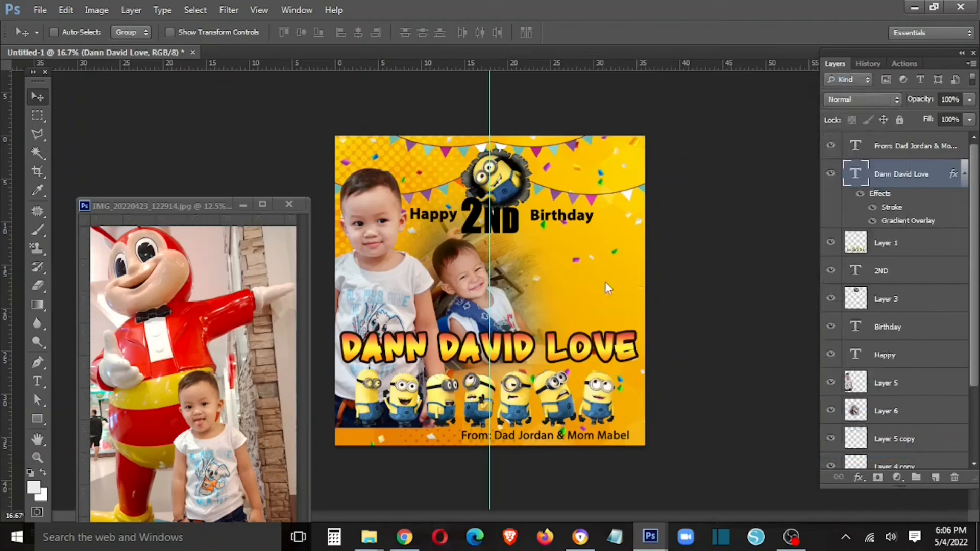
left_click(597, 184)
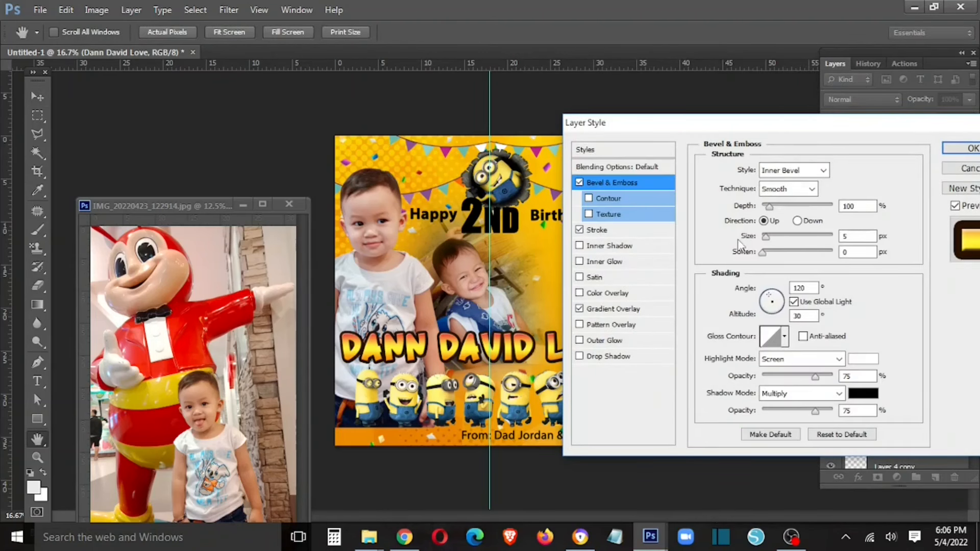
left_click(611, 342)
left_click_drag(762, 294, 776, 278)
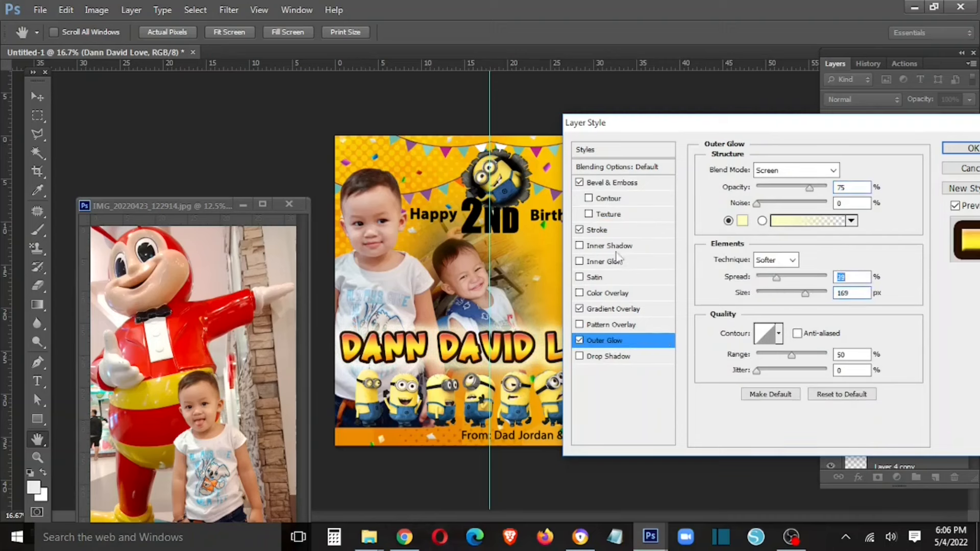
- Change the name's stroke to a lighter brown and apply all effects
left_click(613, 230)
left_click(743, 267)
mouse_move(757, 335)
left_mouse_down()
mouse_move(791, 370)
mouse_move(743, 384)
left_mouse_up()
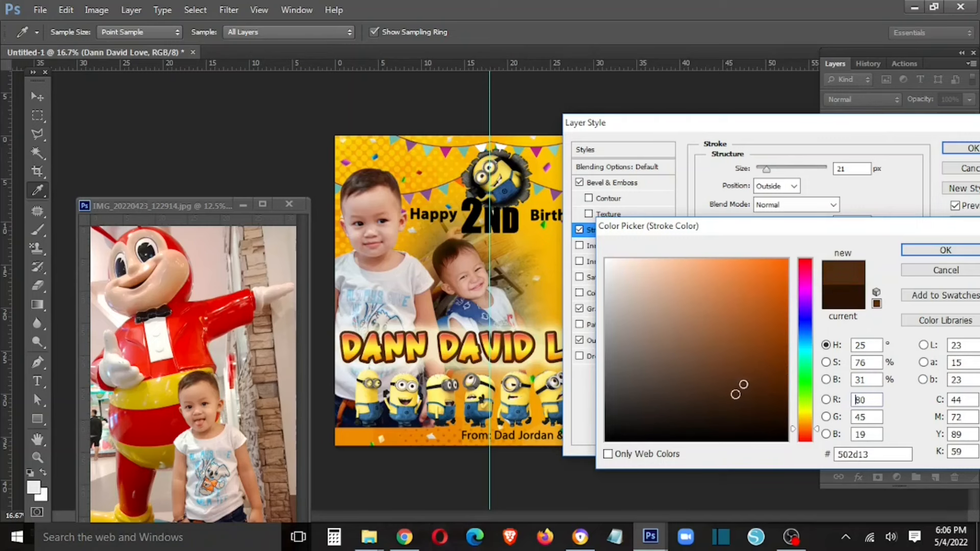
left_click(945, 250)
left_click(959, 149)
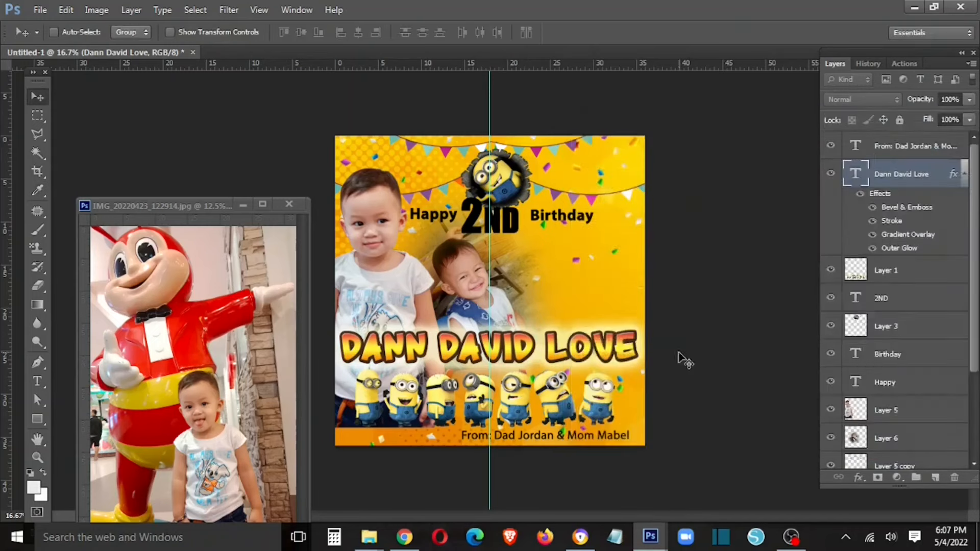
right_click(904, 177)
left_click(811, 397)
right_click(511, 225)
left_click(515, 234)
right_click(910, 301)
left_click(826, 411)
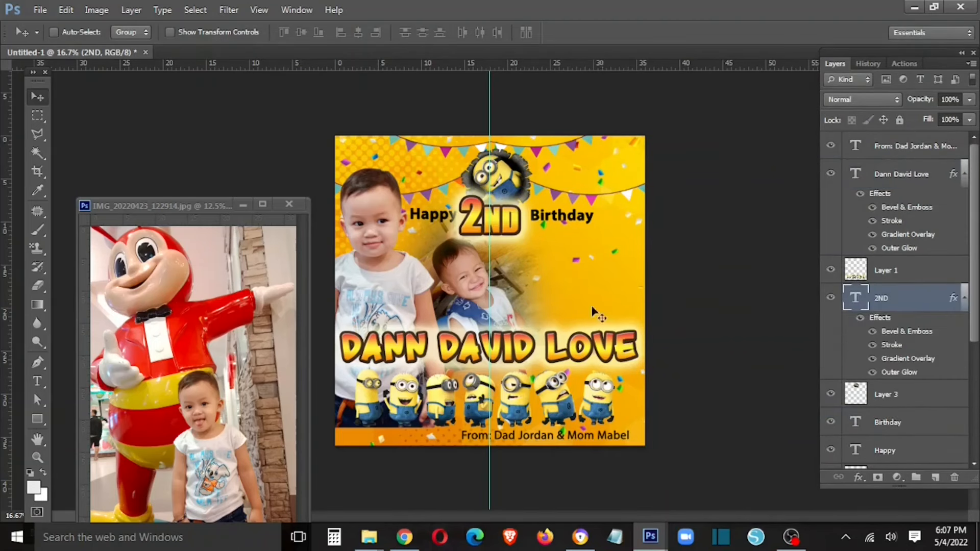
- Bring the Happy and Birthday layers to the front and nudge them left
right_click(443, 212)
left_click(465, 221)
right_click(560, 214)
left_click(579, 221, "shift")
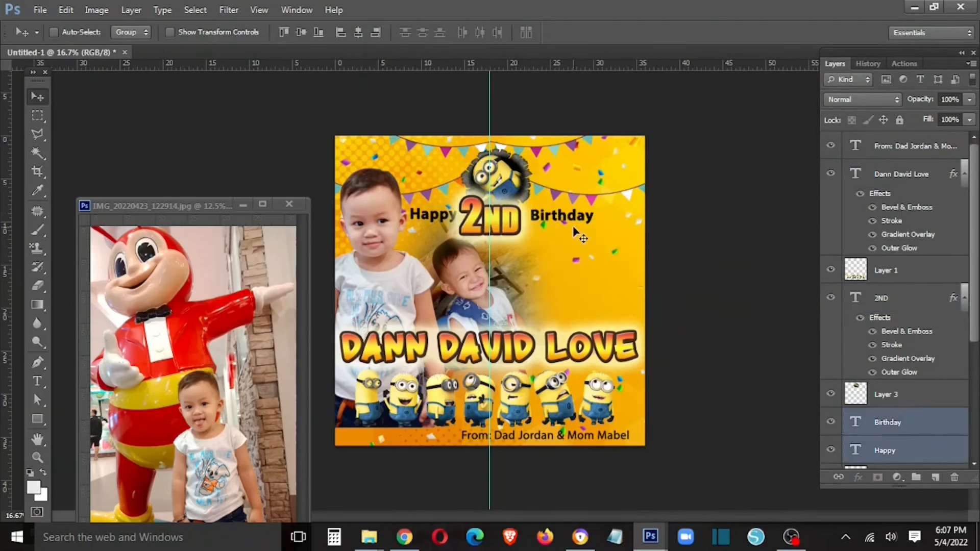
key("ctrl+shift+bracketright")
key("shift+Left")
key("shift+Left")
key("shift+Left")
key("shift+Left")
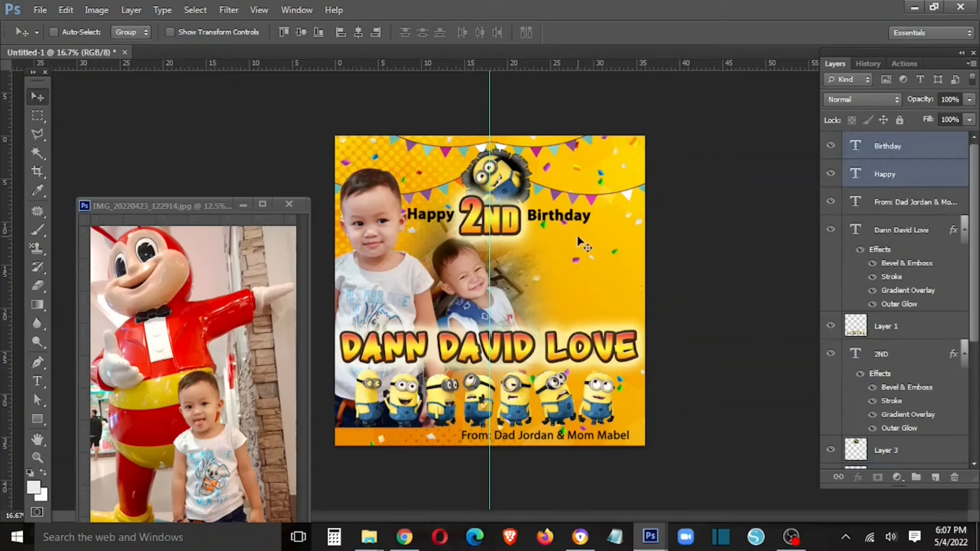
- Nudge the Minions row layer (Layer 1) slightly left
right_click(499, 283)
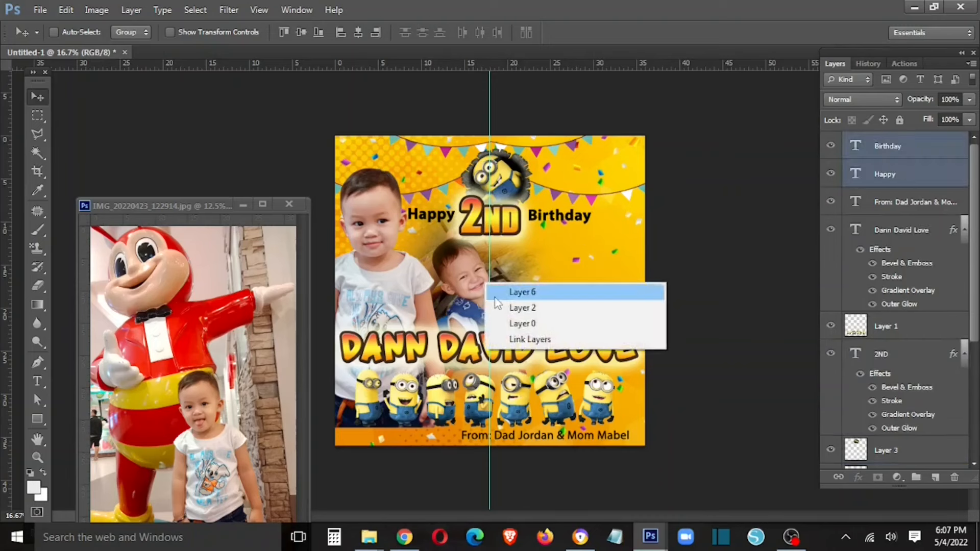
left_click(515, 289)
right_click(466, 295)
left_click(478, 303)
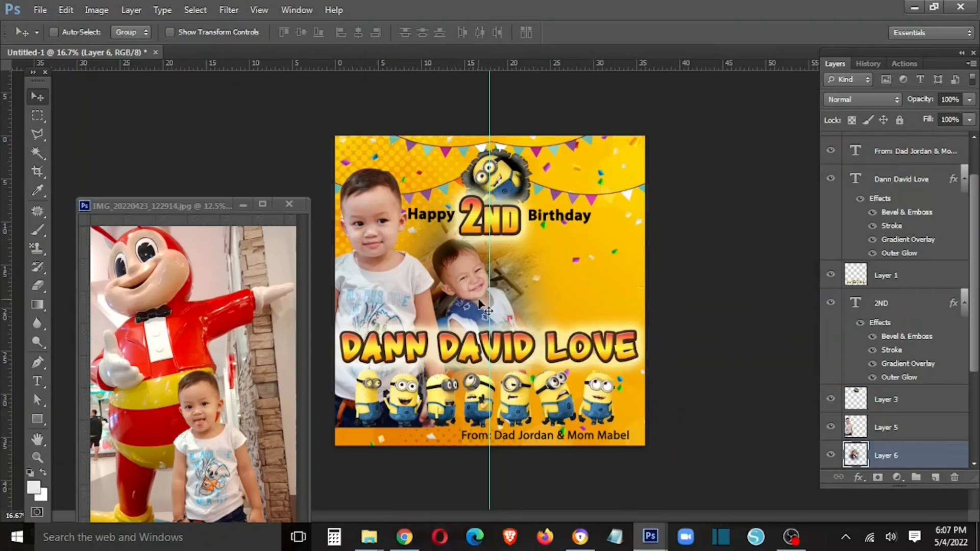
right_click(477, 410)
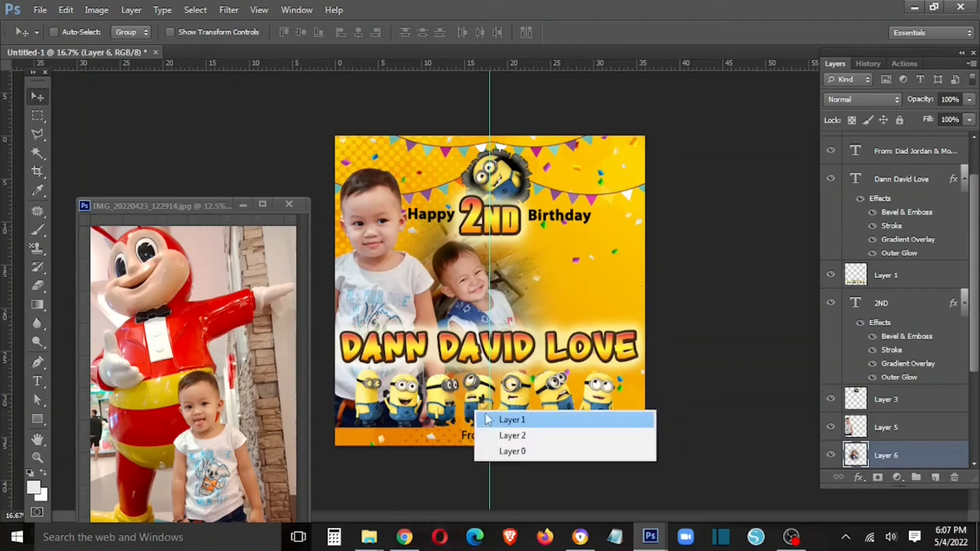
left_click(486, 415)
key("shift+Left")
key("shift+Left")
key("shift+Left")
key("shift+Left")
key("shift+Left")
key("shift+Left")
key("shift+Left")
key("shift+Left")
key("shift+Left")
key("shift+Left")
key("shift+Left")
key("shift+Left")
key("shift+Left")
key("shift+Left")
key("shift+Left")
key("shift+Left")
key("shift+Left")
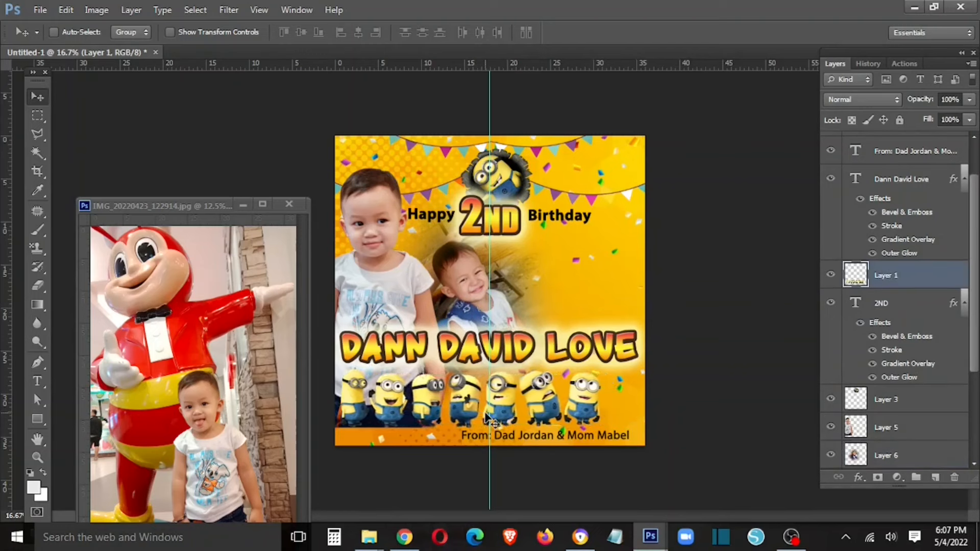
- Marquee a thin edge frame and copy it from yellow Layer 2 into new Layer 7
key("m")
left_click_drag(339, 140, 637, 440)
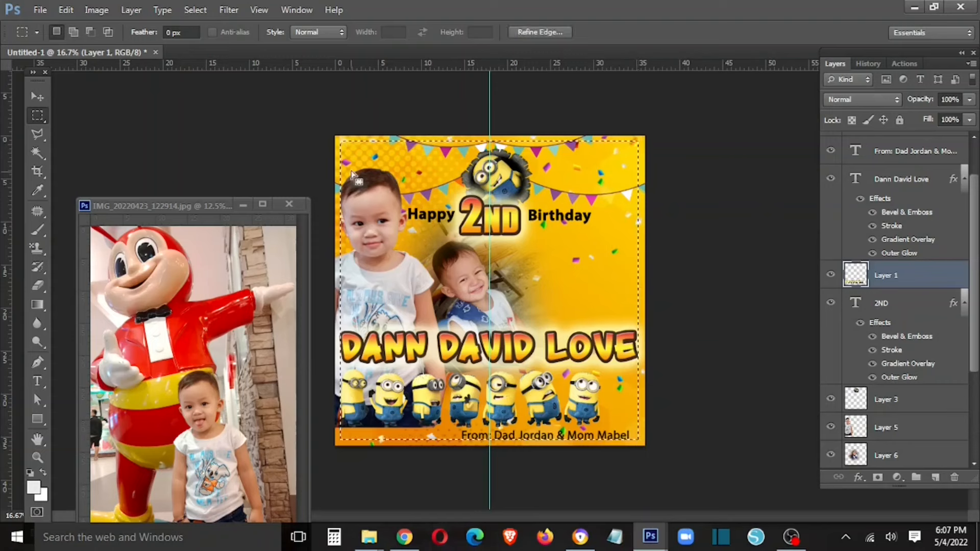
left_click_drag(345, 145, 633, 428)
right_click(543, 395)
left_click(579, 234)
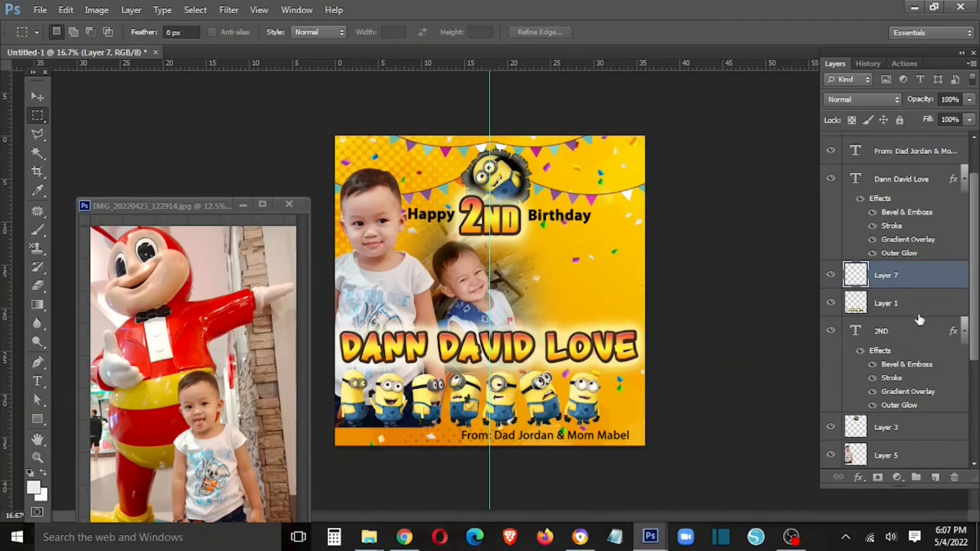
key("ctrl+z")
scroll(912, 301, "down", 2)
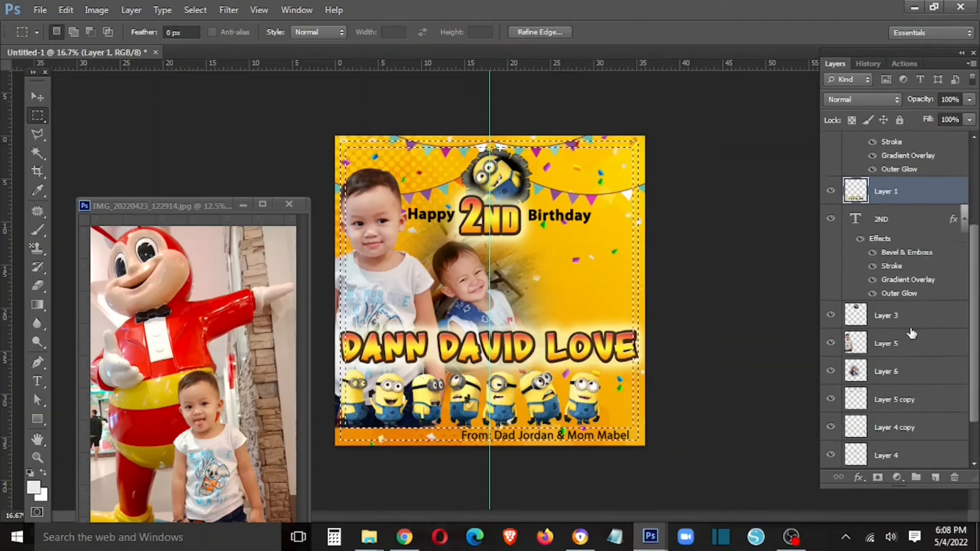
left_click(906, 427)
right_click(543, 334)
left_click(595, 183)
- Darken the frame layer with a Curves adjustment after discarding a red tint
key("v")
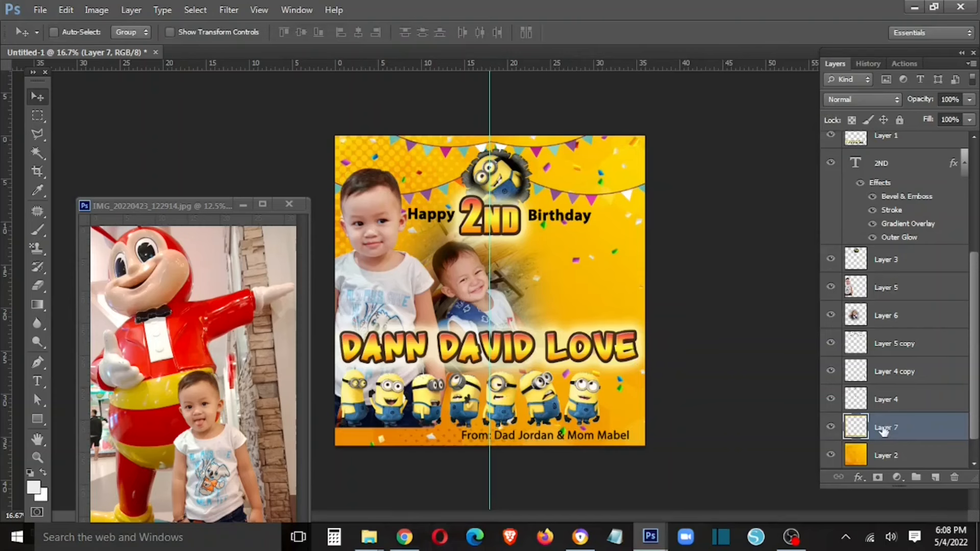
right_click(889, 428)
left_click(800, 33)
left_click(608, 294)
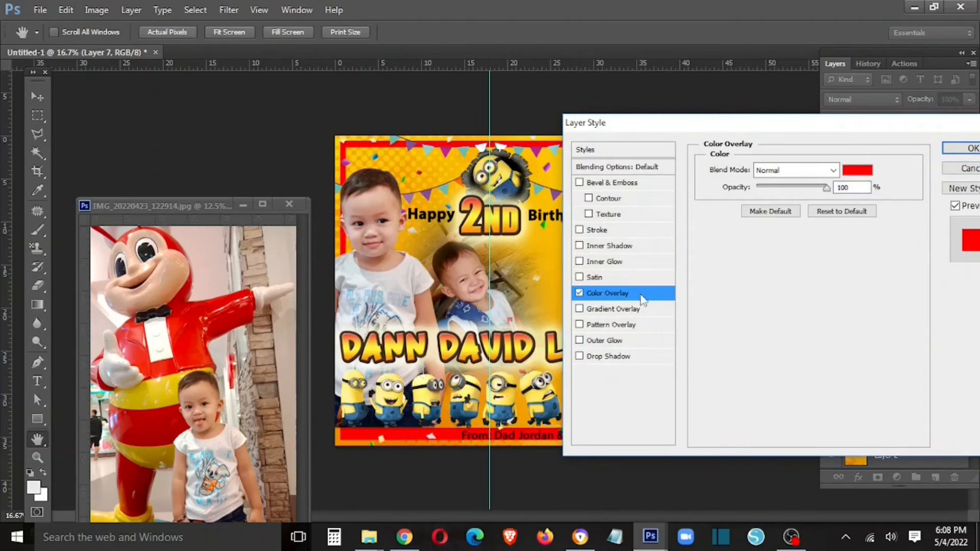
left_click(968, 172)
key("ctrl+m")
left_click_drag(743, 398, 768, 433)
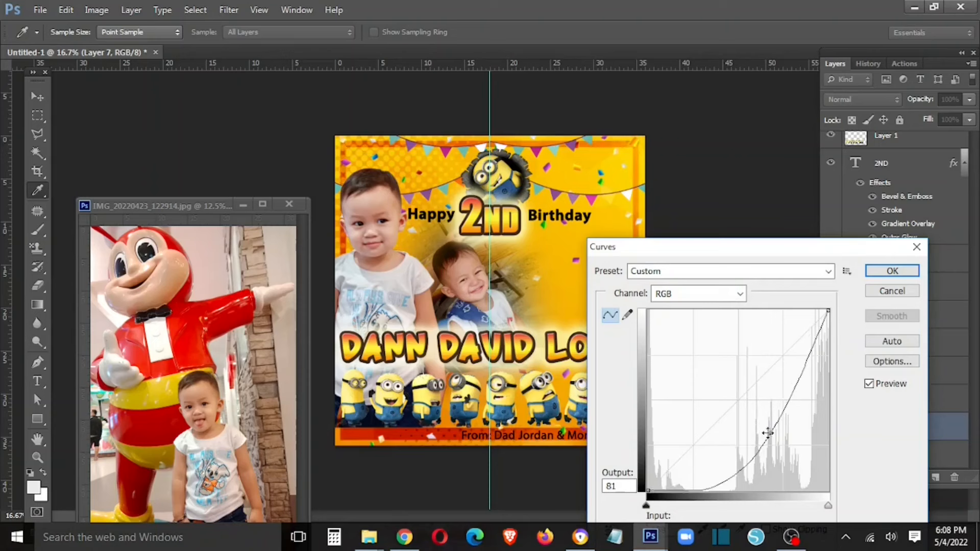
left_click(892, 271)
- Save the card document
right_click(447, 220)
left_click(467, 228)
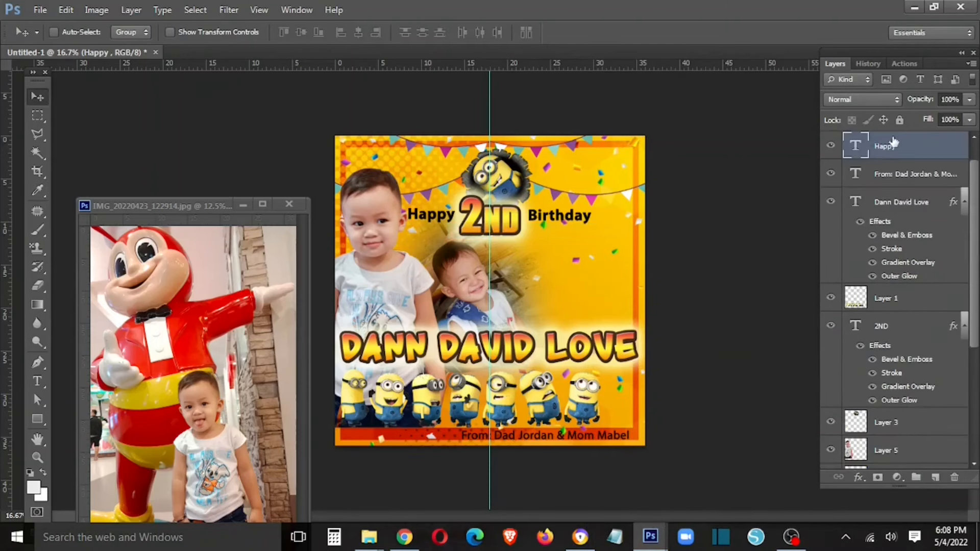
key("ctrl+s")
right_click(582, 348)
left_click(599, 367)
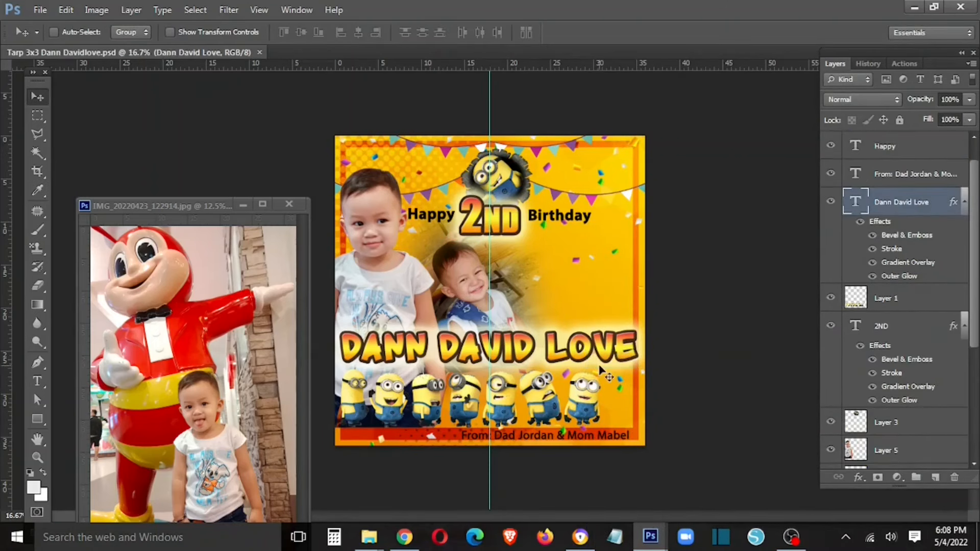
key("Left")
key("Left")
key("Left")
key("Left")
key("Left")
key("Left")
key("Left")
key("Left")
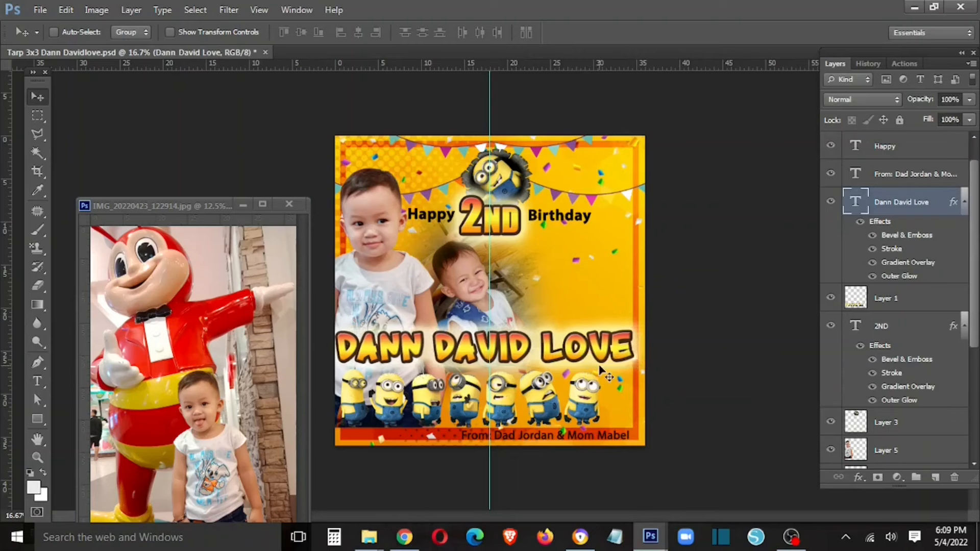
right_click(507, 172)
left_click(518, 184)
left_click_drag(521, 190, 519, 187)
- Select Happy, 2ND and Birthday and nudge them up together
right_click(443, 211)
left_click(456, 221)
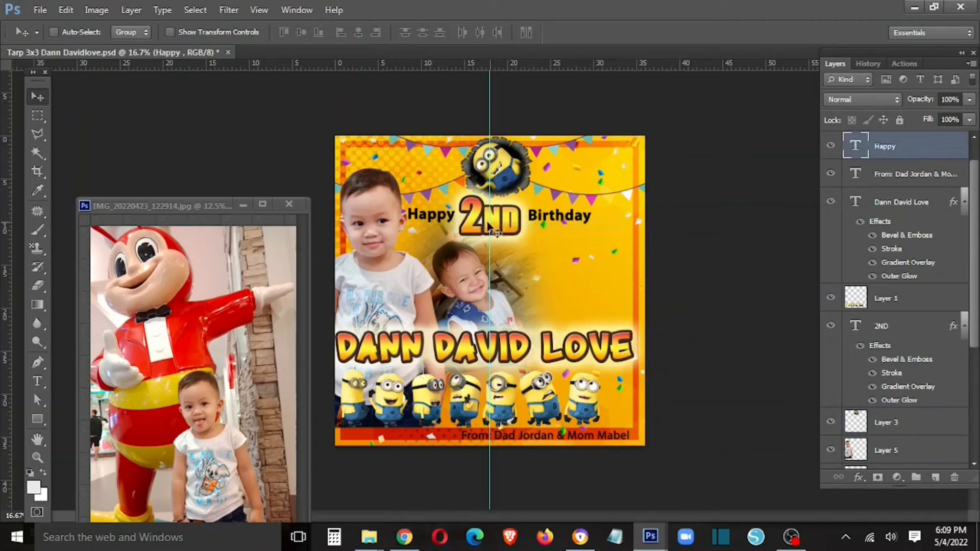
right_click(480, 223, "shift")
left_click(494, 232, "shift")
right_click(549, 218, "shift")
left_click(564, 229, "shift")
key("shift+Up")
key("shift+Up")
key("shift+Up")
key("shift+Up")
key("shift+Up")
key("shift+Up")
key("shift+Up")
key("shift+Up")
key("shift+Up")
key("shift+Up")
key("shift+Up")
key("shift+Up")
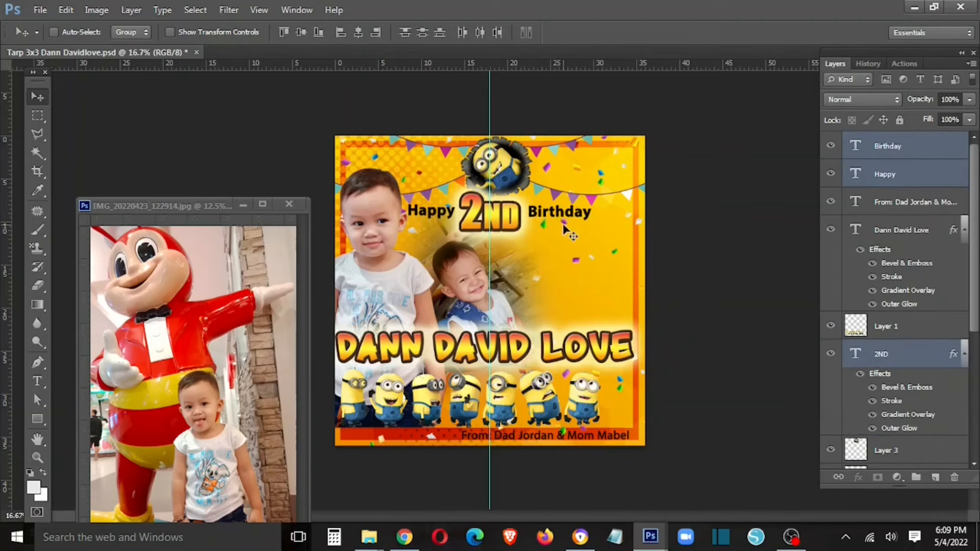
right_click(420, 207)
- Give the Happy text a dark red a70000 Color Overlay
left_click(442, 217)
key("Tab")
key("Tab")
right_click(885, 175)
left_click(765, 81)
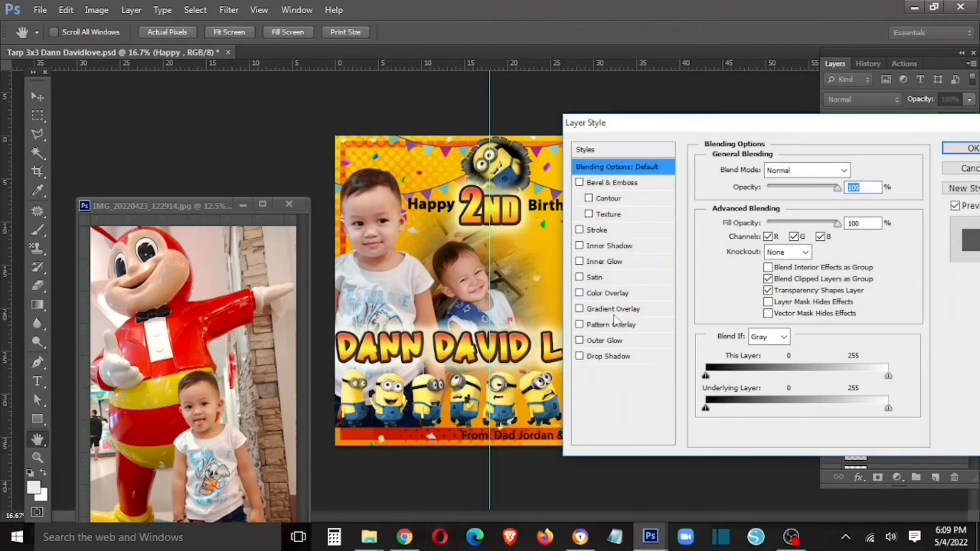
left_click(608, 297)
left_click(858, 170)
left_click(786, 322)
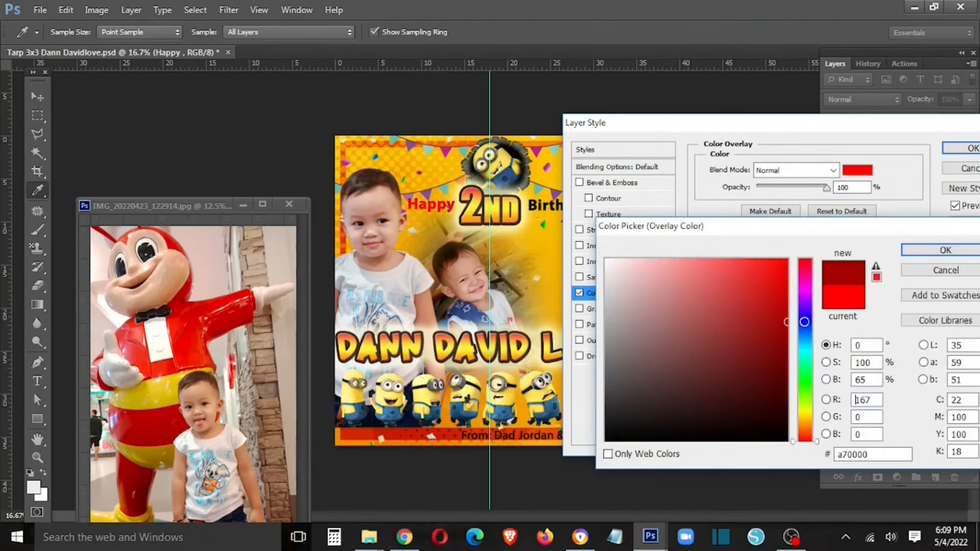
left_click(913, 251)
- Add a white Stroke around Happy and apply the style
left_click(592, 229)
left_click(597, 334)
left_click(607, 260)
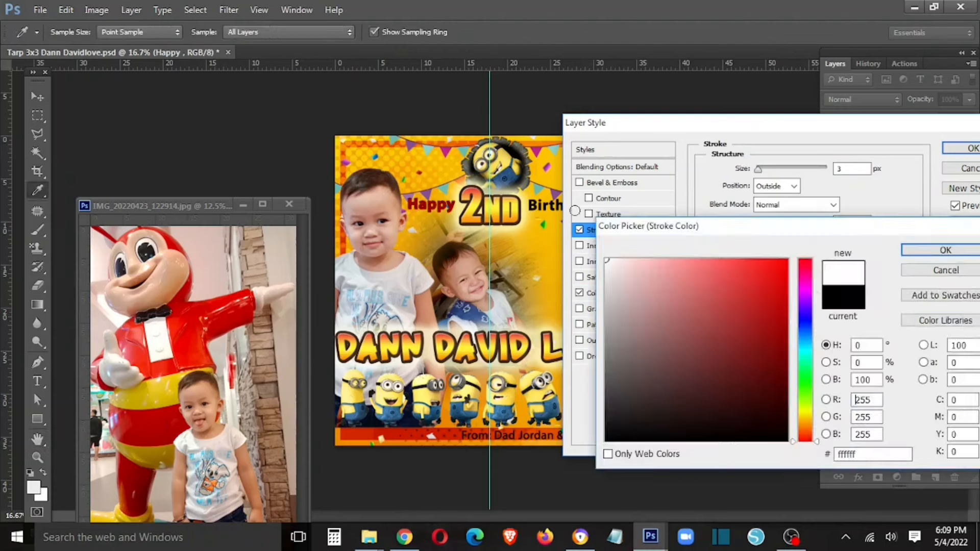
left_click(934, 252)
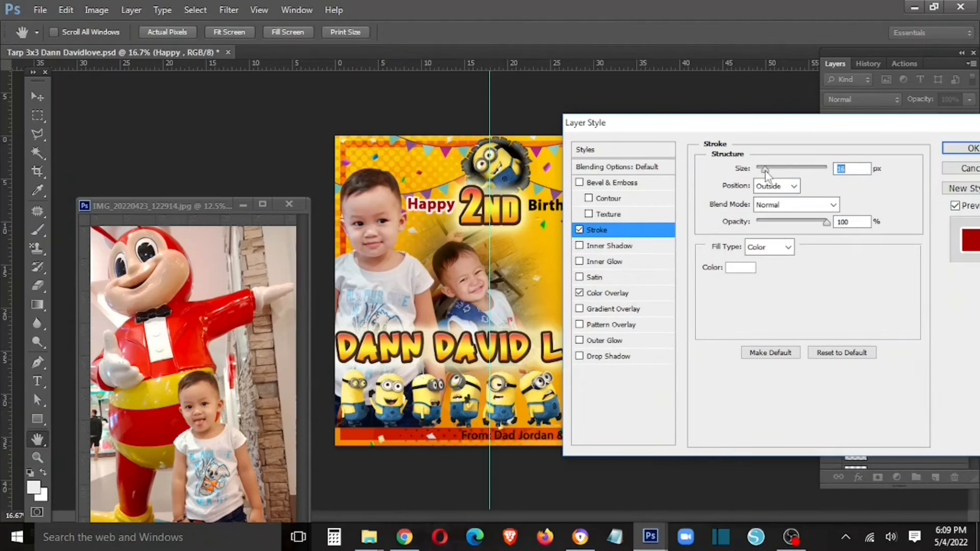
left_click(967, 148)
- Paste Happy's red-and-white style onto Birthday, then dock the child's photo as a tab
right_click(840, 192)
left_click(740, 396)
mouse_move(888, 146)
left_mouse_down()
mouse_move(594, 227)
mouse_move(898, 148)
left_mouse_up()
right_click(898, 148)
left_click(739, 412)
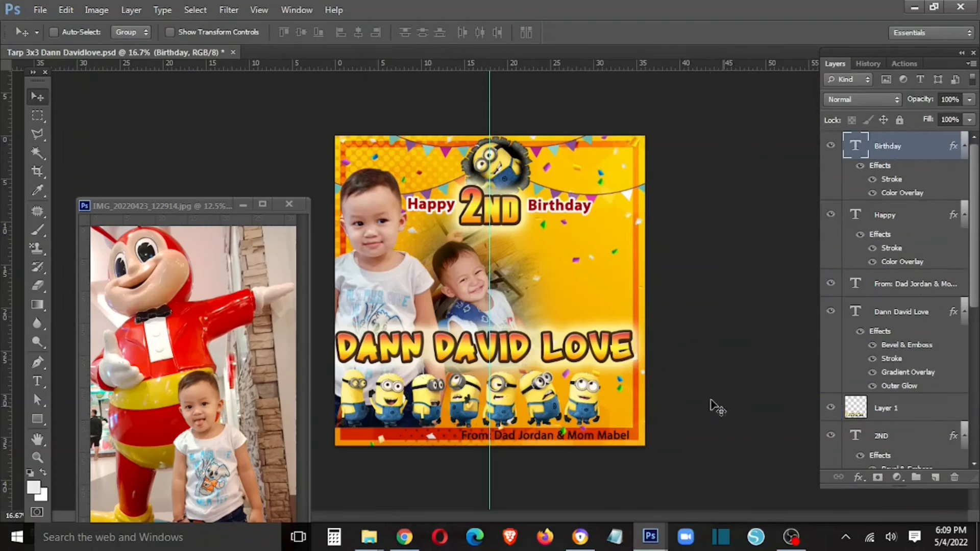
left_click_drag(175, 205, 334, 56)
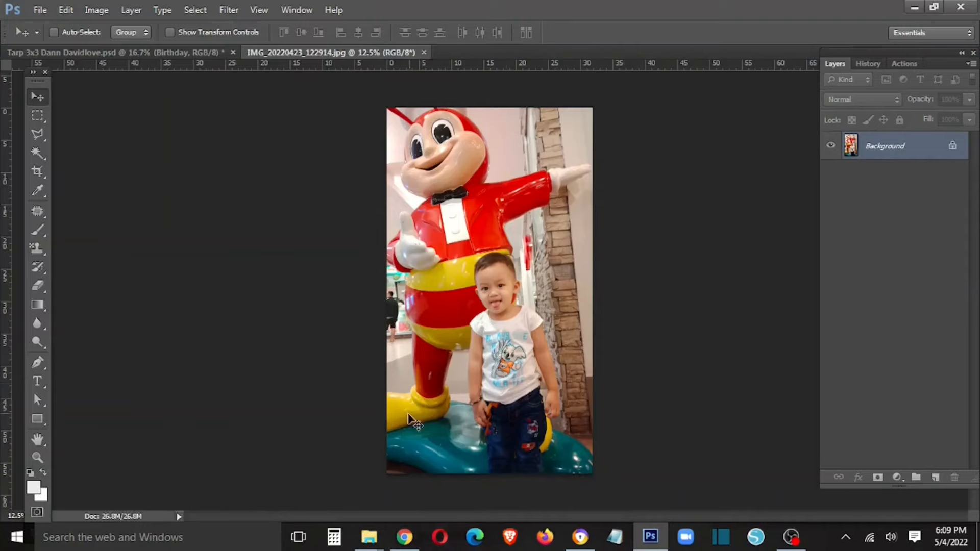
- Zoom into the child photo and place the first Polygonal Lasso points near the child's arm
key("ctrl+plus")
key("ctrl+plus")
key("ctrl+plus")
key("ctrl+plus")
left_click_drag(505, 361, 446, 247)
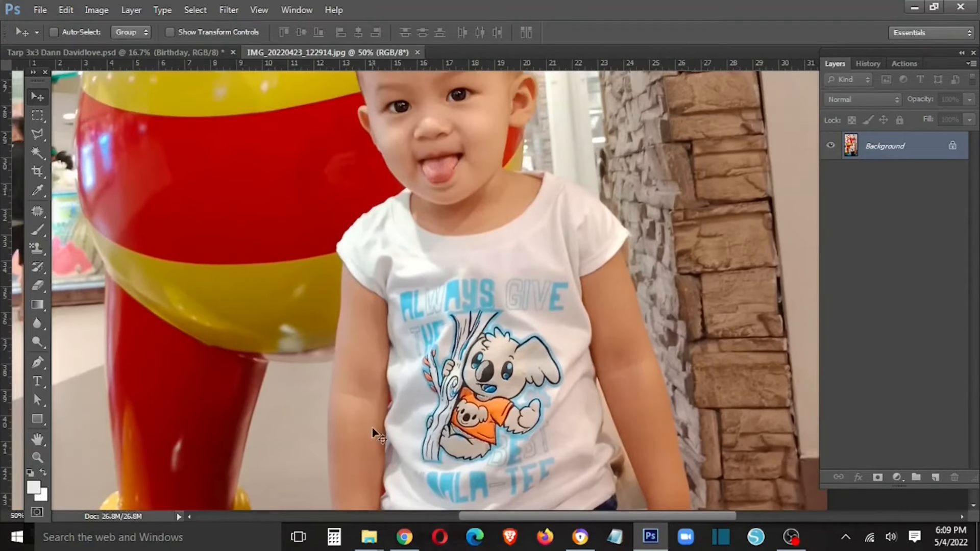
key("l")
scroll(372, 460, "down", 2)
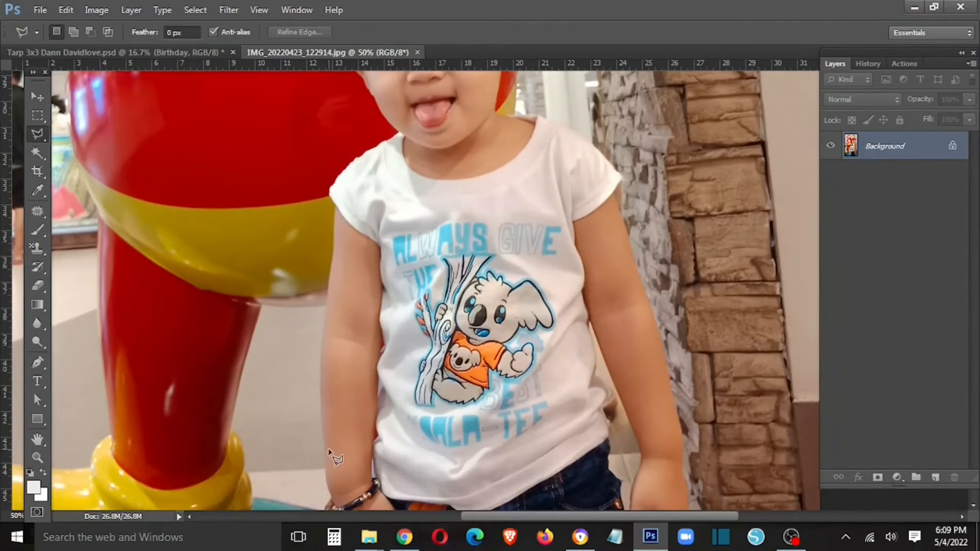
left_click(148, 55)
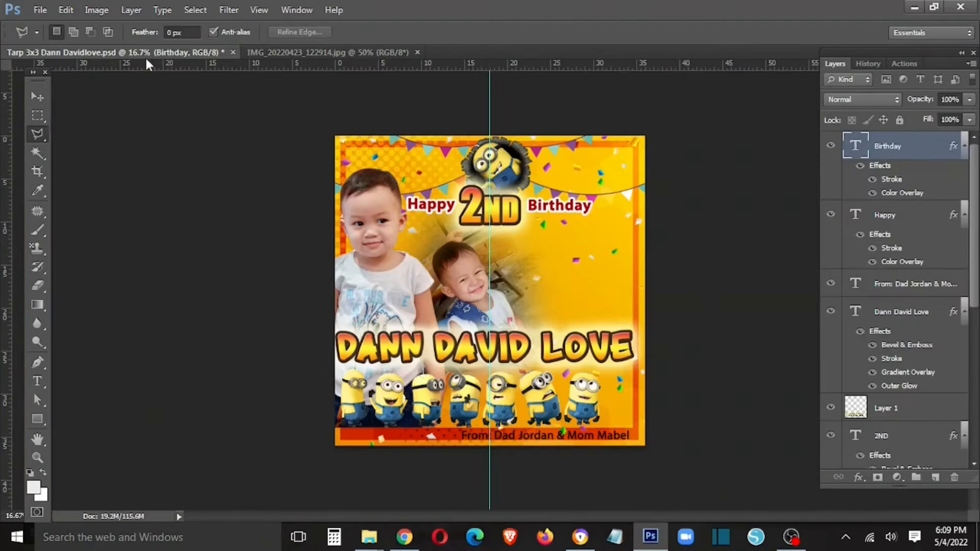
left_click(328, 52)
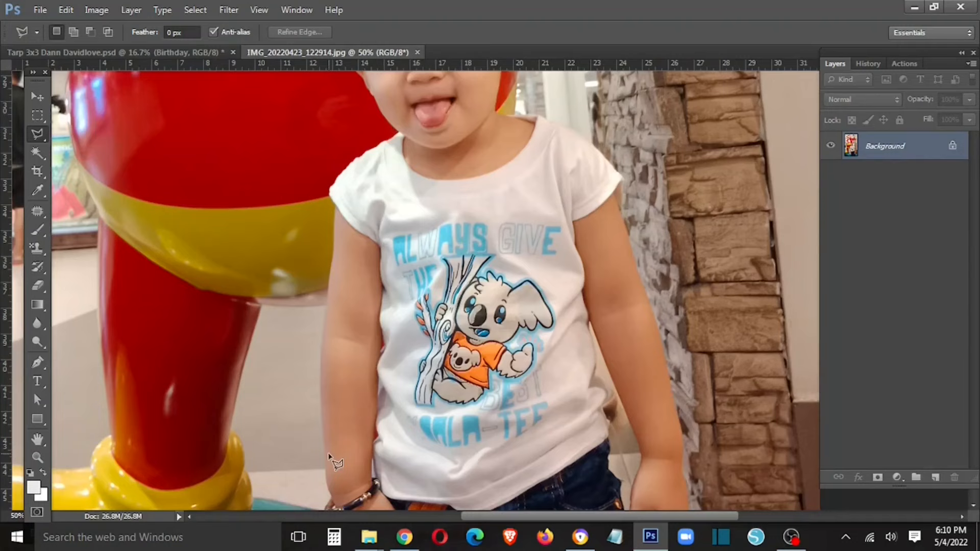
left_click(473, 456)
left_click(657, 441)
- Trace the lasso outline up the child's arm and sleeve to the shoulder
scroll(317, 446, "up", 1)
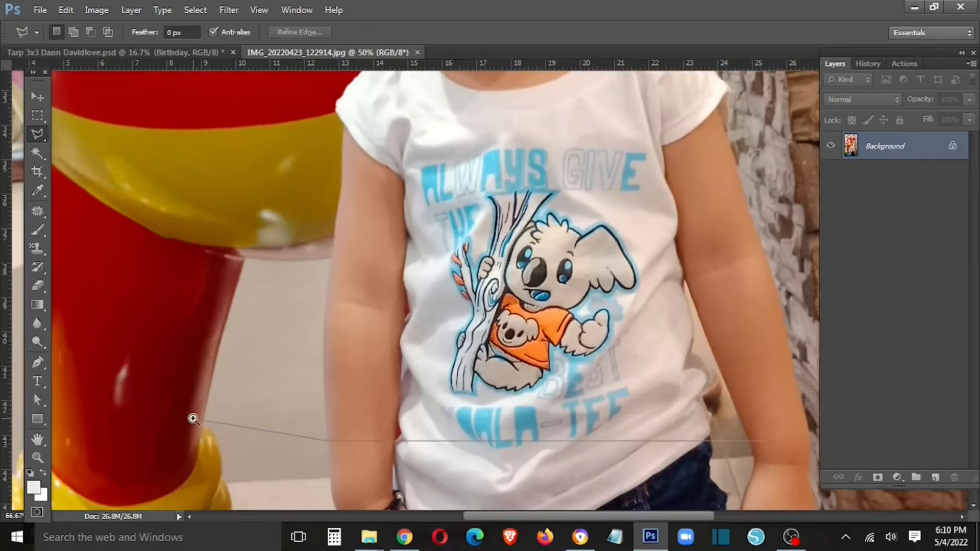
scroll(192, 416, "up", 2)
left_click(585, 313)
left_click(587, 124)
left_click_drag(611, 139, 565, 482)
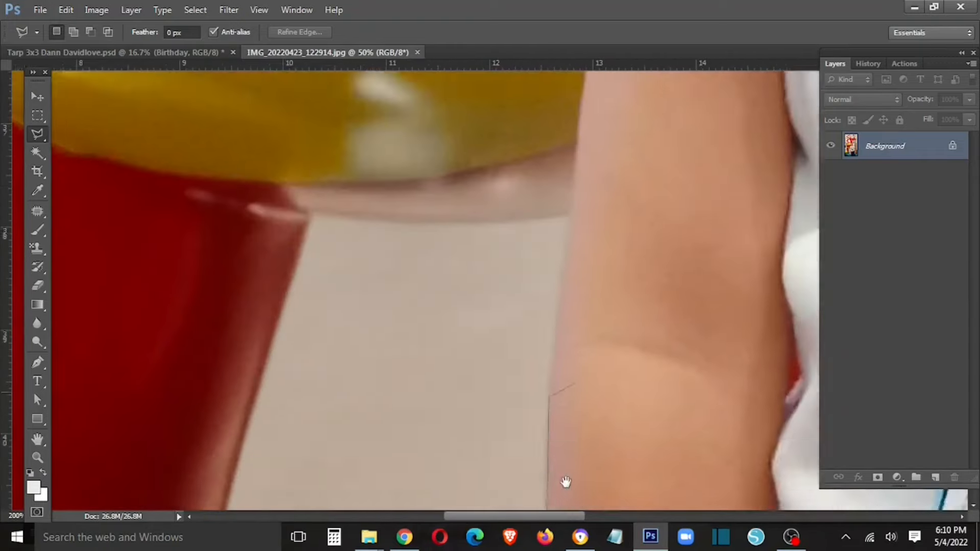
left_click(558, 306)
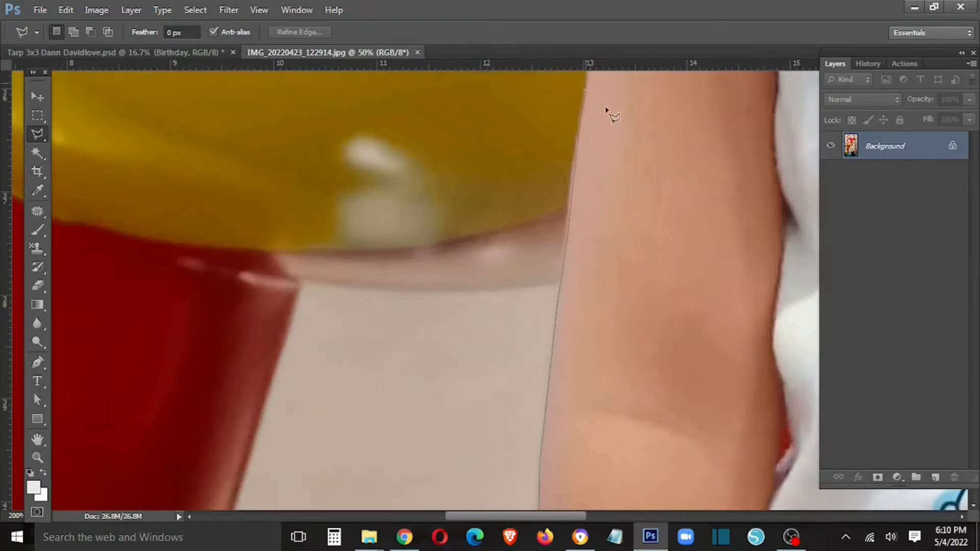
left_click_drag(612, 115, 489, 483)
left_click(463, 432)
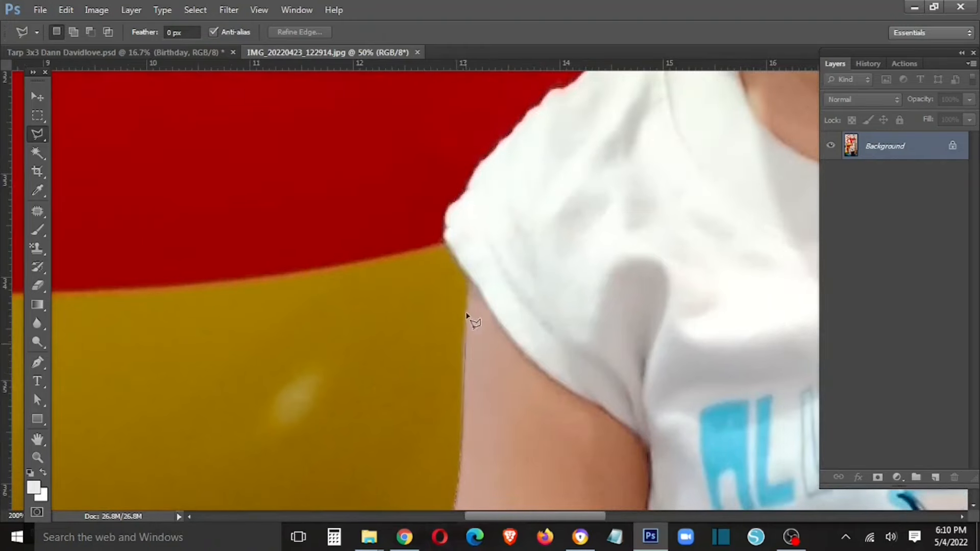
left_click(445, 217)
left_click(468, 185)
left_click(516, 133)
left_click_drag(512, 176, 313, 477)
left_click(364, 392)
left_click(444, 341)
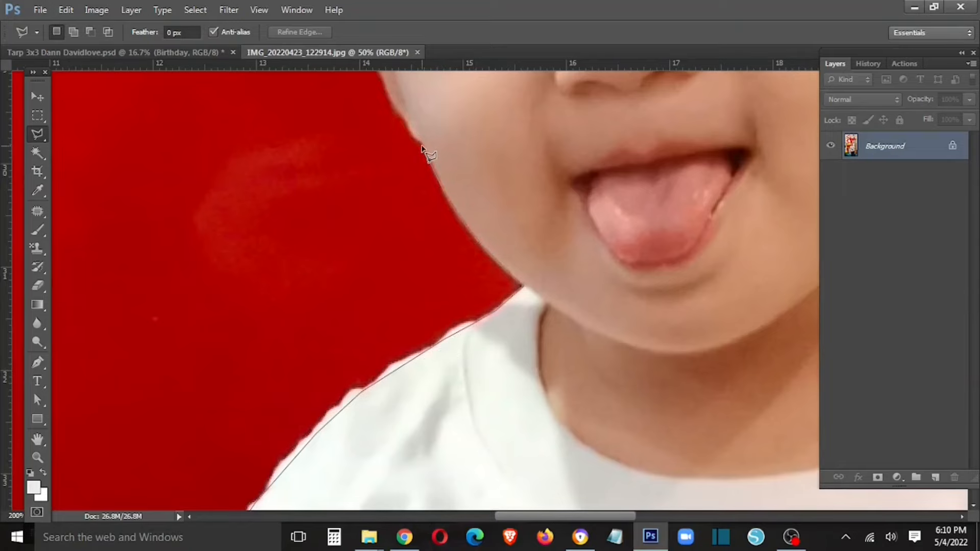
- Continue the outline along the cheek, temple and hairline to the top of the hair
left_click_drag(421, 148, 419, 319)
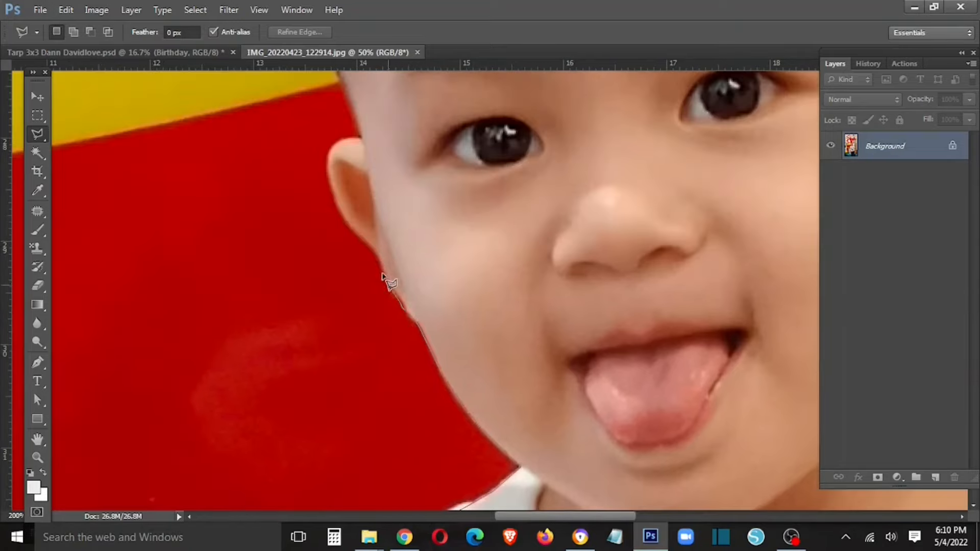
left_click(377, 255)
left_click(340, 75)
left_click_drag(352, 130, 367, 452)
left_click(325, 292)
left_click_drag(339, 120, 307, 280)
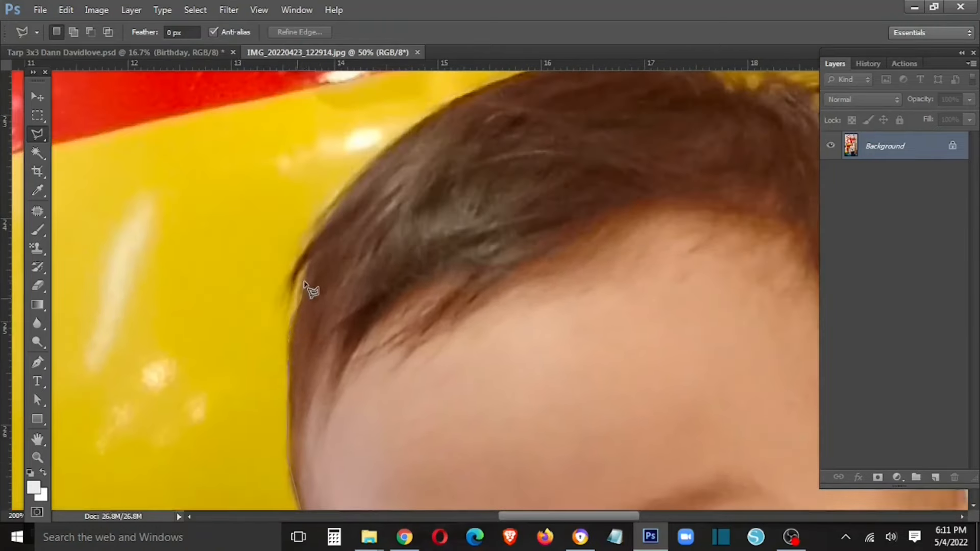
left_click(289, 277)
left_click_drag(464, 133, 325, 327)
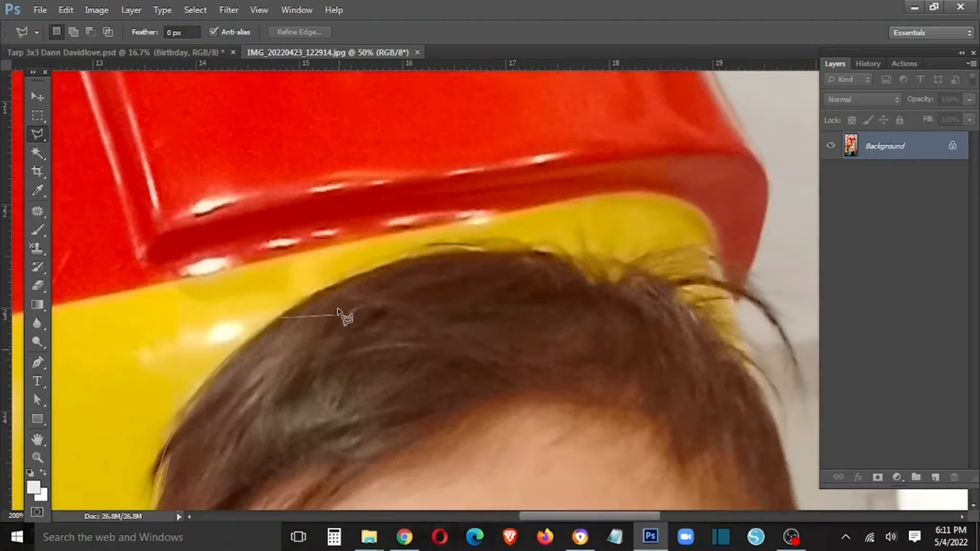
left_click(333, 286)
left_click(390, 262)
left_click(427, 255)
left_click(470, 251)
- Extend the outline across the top of the hair and down its right edge
left_click(525, 250)
left_click(558, 256)
left_click(594, 282)
left_click(640, 276)
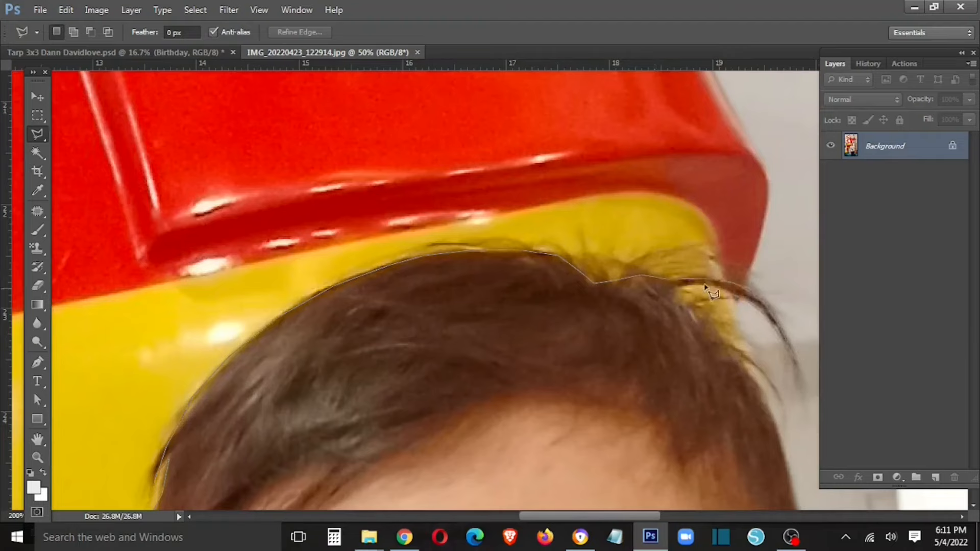
left_click(680, 289)
left_click(702, 312)
left_click(745, 360)
left_click(766, 402)
- Trace from the earlobe down the cheek, then along the collar and shoulder
left_click_drag(783, 453, 580, 192)
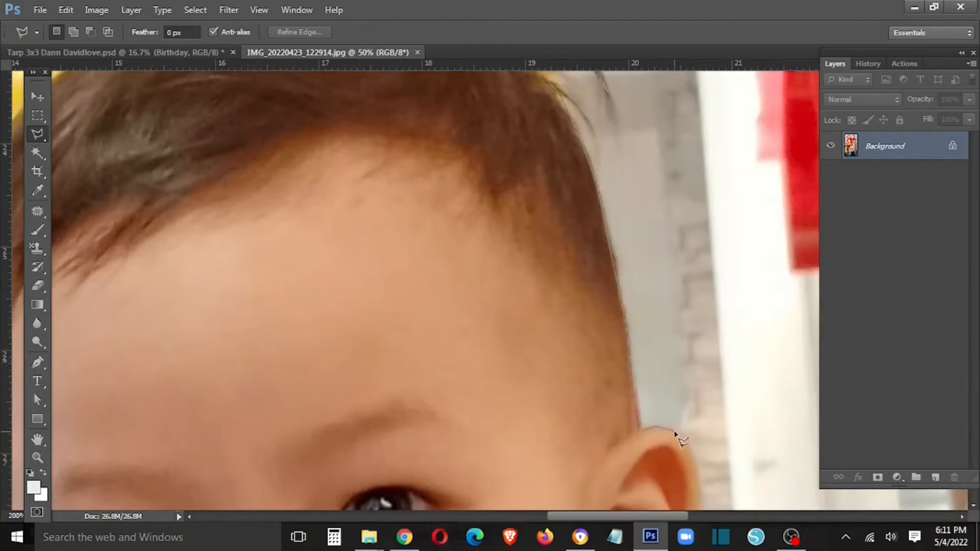
left_click_drag(709, 503, 683, 357)
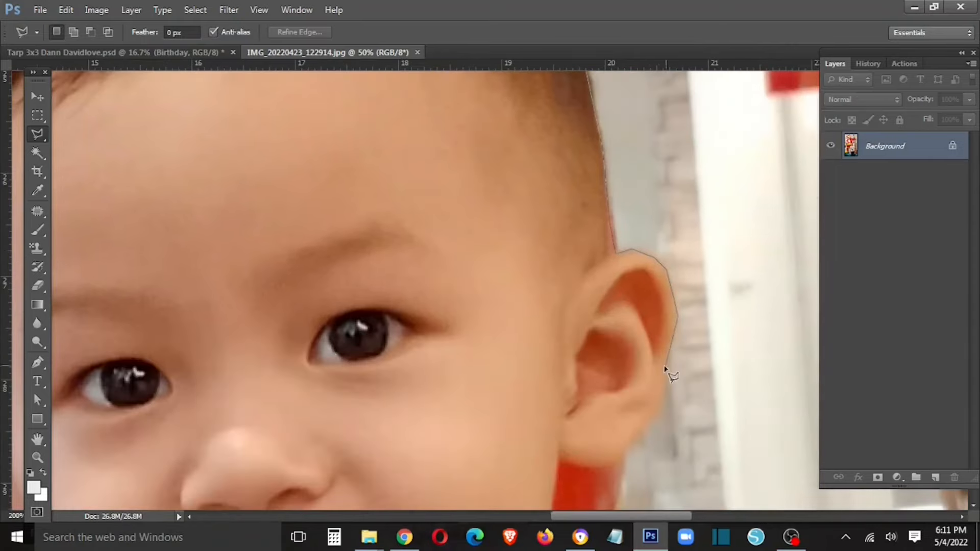
left_click_drag(627, 446, 690, 303)
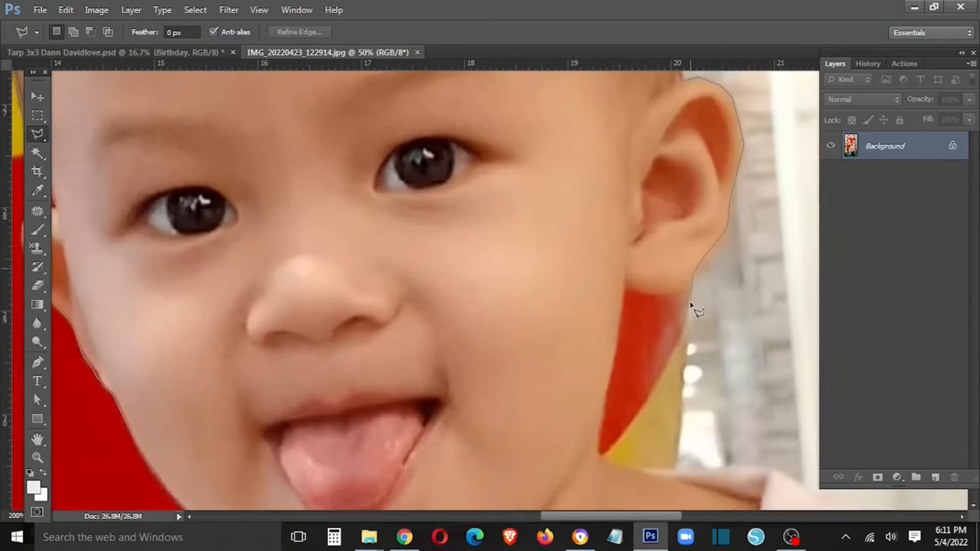
left_click(625, 286)
left_click(617, 334)
left_click(606, 383)
left_click(647, 472)
left_click(706, 472)
left_click(764, 464)
left_click(787, 478)
left_click_drag(806, 487, 557, 313)
left_click(611, 339)
left_click(666, 355)
left_click(716, 383)
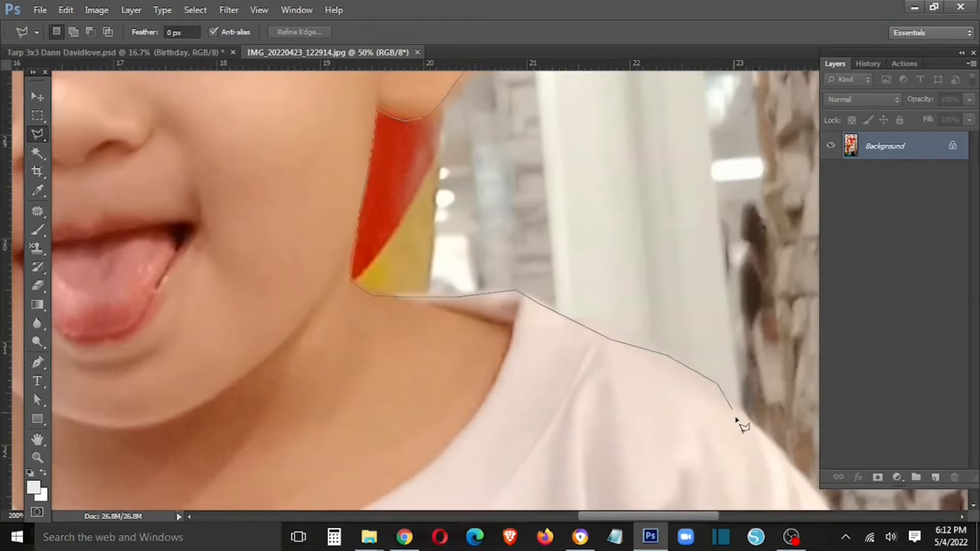
- Continue the outline down the sleeve edge and along the child's right arm
left_click_drag(811, 472, 527, 223)
left_click(518, 224)
left_click(544, 260)
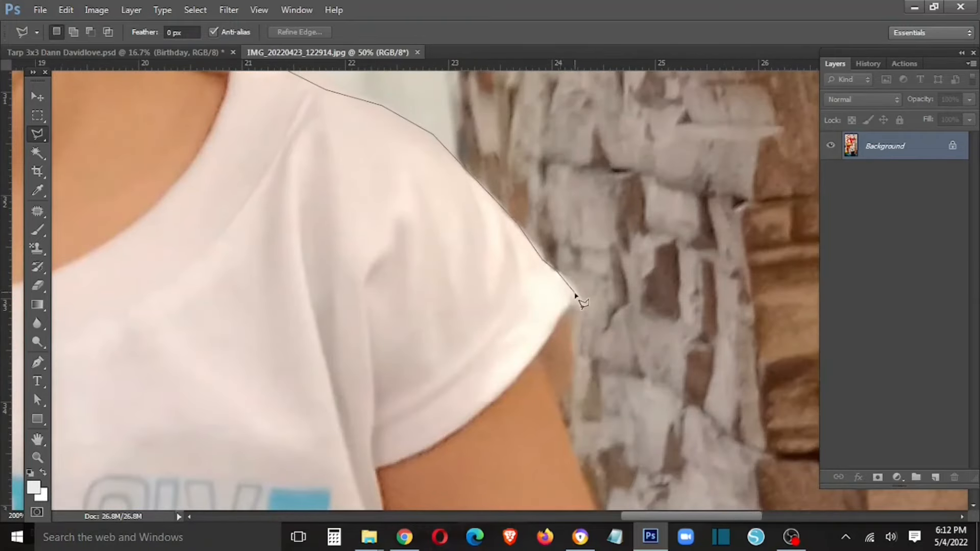
left_click(567, 420)
left_click_drag(577, 465, 422, 298)
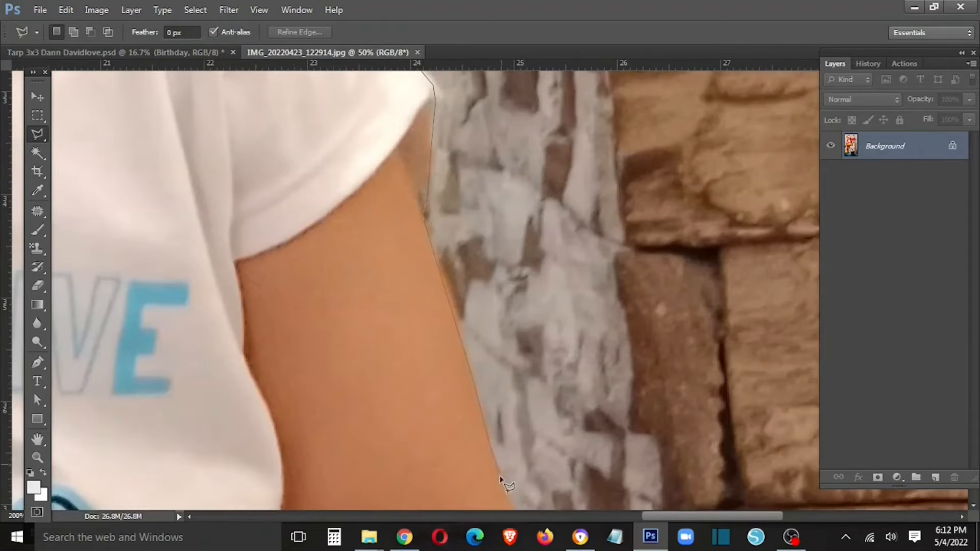
left_click_drag(503, 482, 463, 280)
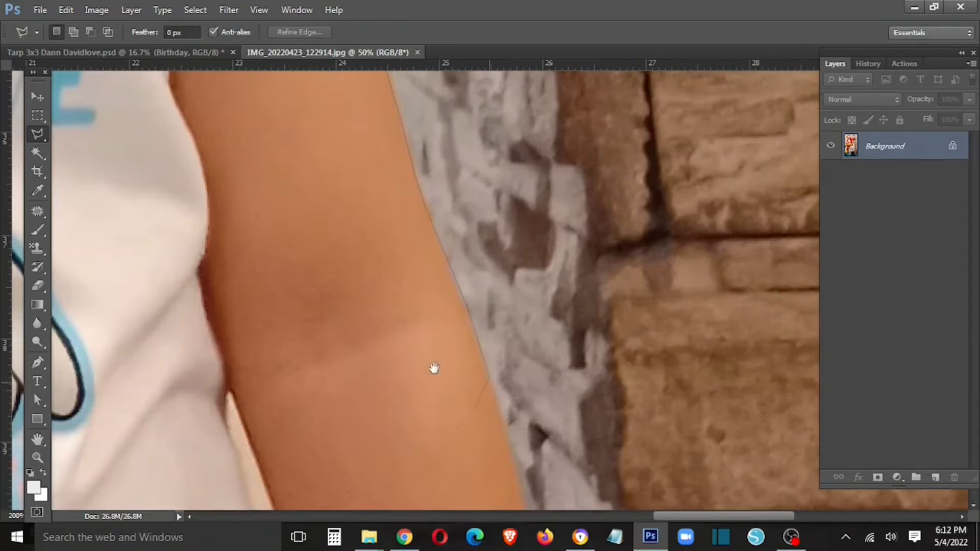
left_click_drag(434, 369, 337, 202)
left_click(433, 410)
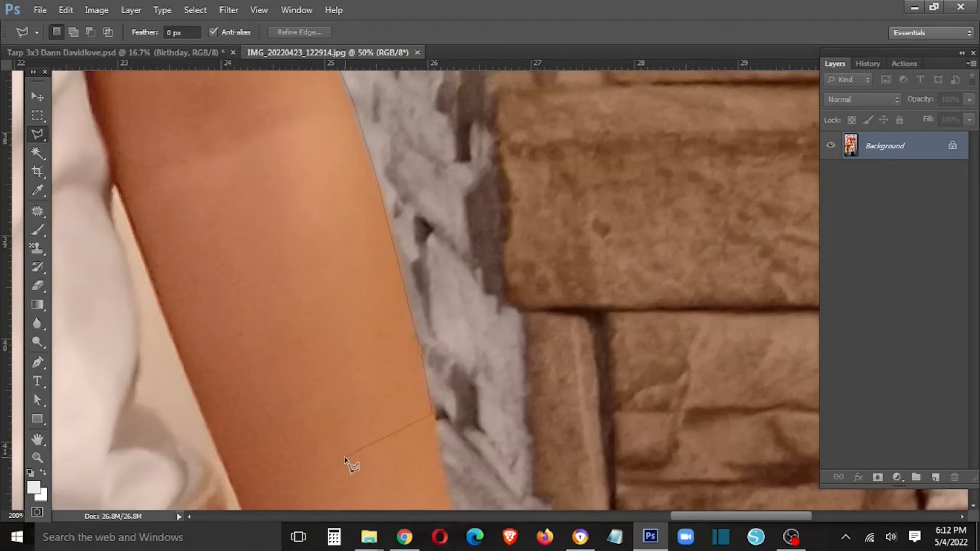
scroll(344, 463, "down", 2)
mouse_move(257, 449)
left_mouse_down()
mouse_move(696, 375)
mouse_move(523, 348)
left_mouse_up()
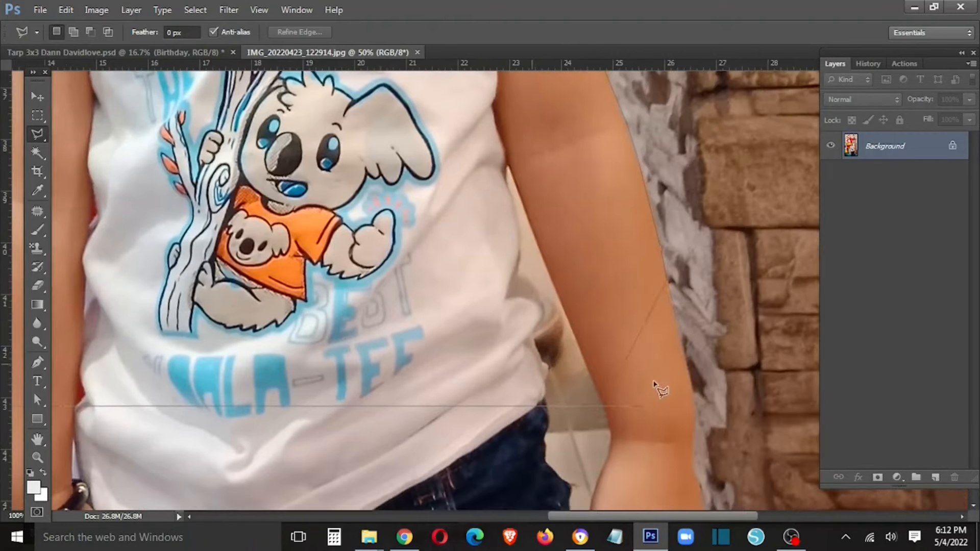
left_click(686, 358)
- Close the lasso outline into a selection and feather its edge
key("Return")
scroll(582, 357, "down", 2)
right_click(496, 265)
left_click(512, 49)
key("Return")
- Move the feathered child onto the birthday card and place its layer below Layer 3
key("v")
left_click_drag(310, 50, 196, 247)
left_click_drag(427, 386, 481, 202)
left_click_drag(546, 251, 233, 285)
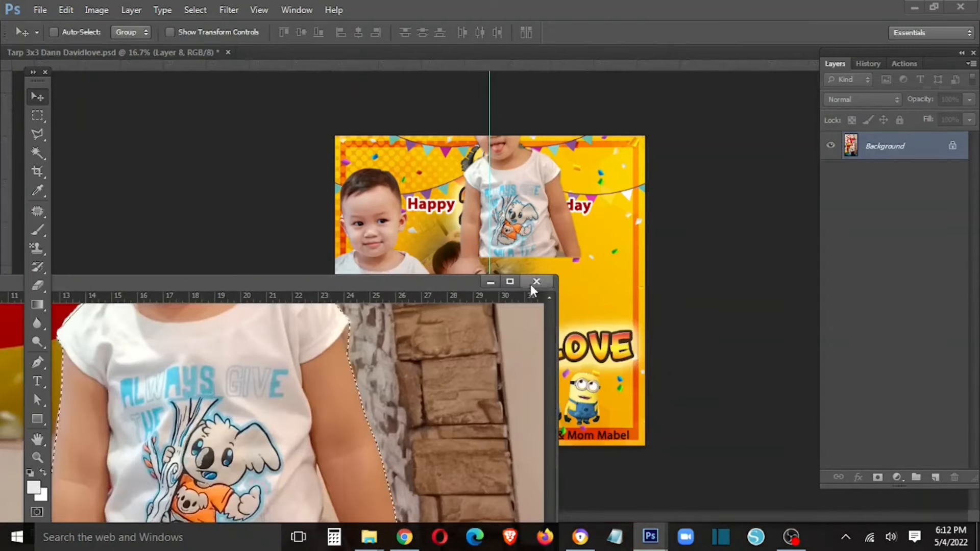
left_click(536, 281)
left_click_drag(885, 137, 885, 369)
left_click_drag(556, 247, 644, 346)
- Scale the child to about 81% and shift it further right on the card
key("ctrl+t")
left_click_drag(669, 182, 662, 223)
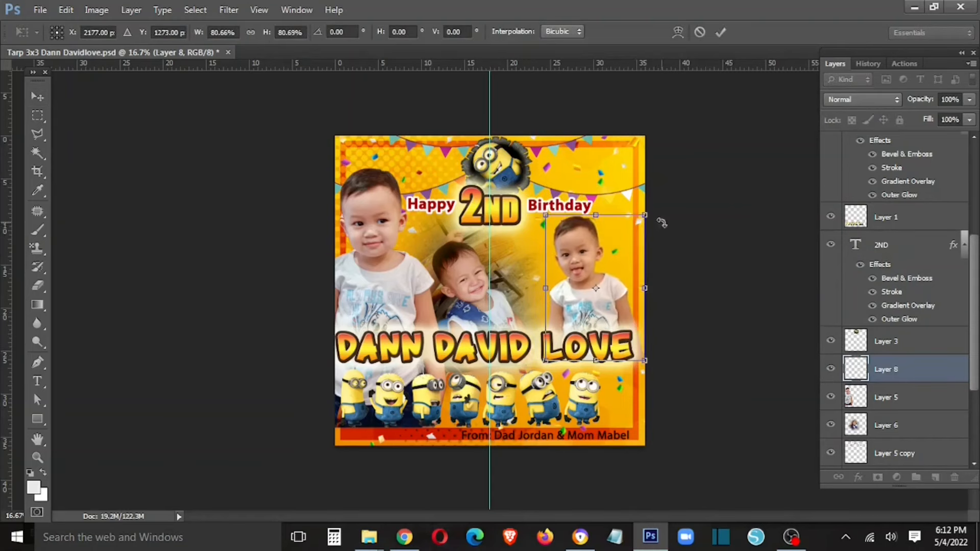
key("Return")
left_click_drag(615, 314, 626, 308)
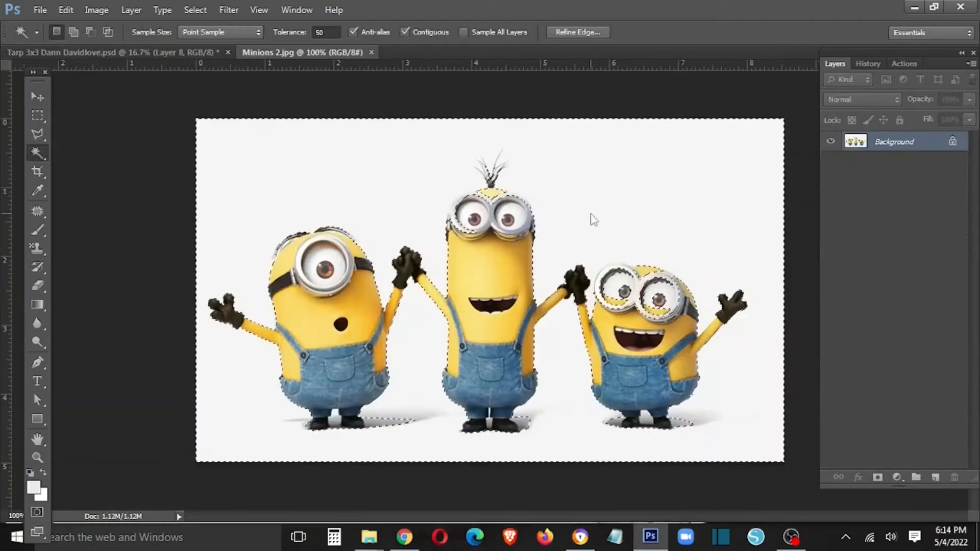
- Reselect the white background with Magic Wand tolerance 10 and invert it onto the minions
left_click(326, 32)
type("10")
left_click(317, 160)
key("ctrl+shift+i")
- Drag the minions onto the card beside the child and enlarge them slightly
key("v")
left_click_drag(344, 53, 266, 243)
left_click_drag(345, 391, 458, 176)
left_click(751, 241)
left_click_drag(534, 242, 597, 372)
key("ctrl+t")
left_click_drag(586, 283, 641, 290)
key("Return")
- Select the top minion badge layer and nudge it beside the guide
right_click(606, 259)
left_click(626, 266)
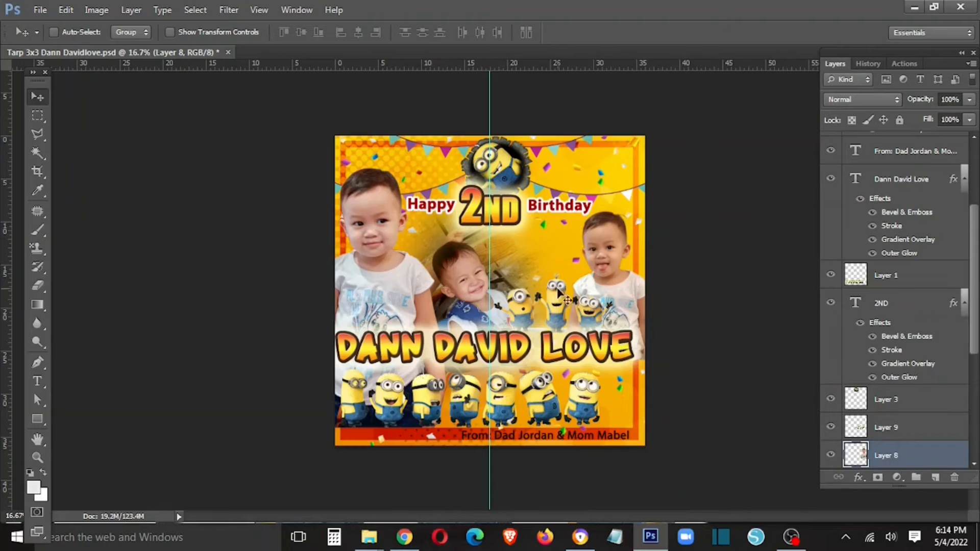
right_click(501, 166)
left_click(518, 169)
mouse_move(517, 164)
left_mouse_down()
mouse_move(556, 256)
mouse_move(517, 161)
left_mouse_up()
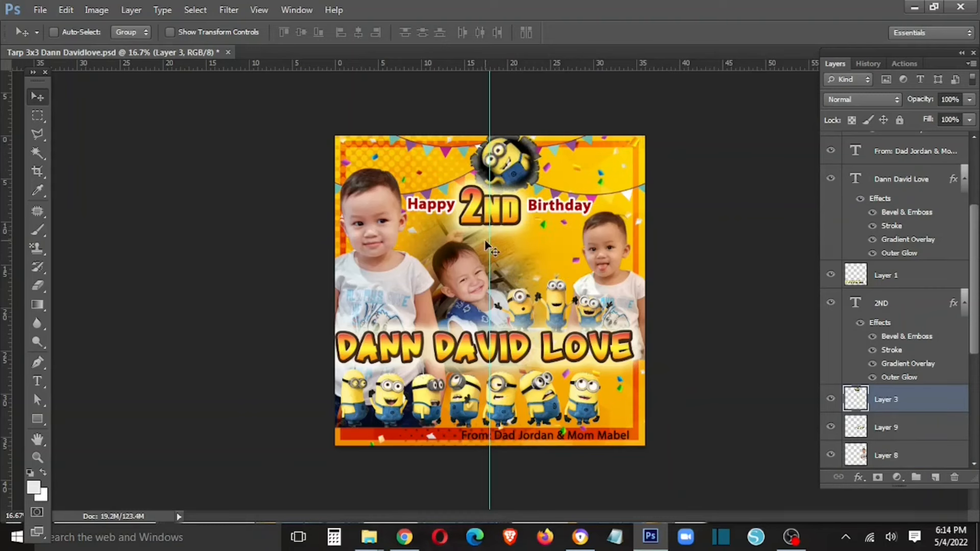
- Copy the Birthday text's layer style and paste it onto the credits line
right_click(559, 434)
right_click(564, 205)
left_click(587, 213)
right_click(924, 147)
left_click(801, 398)
right_click(618, 430)
left_click(628, 440)
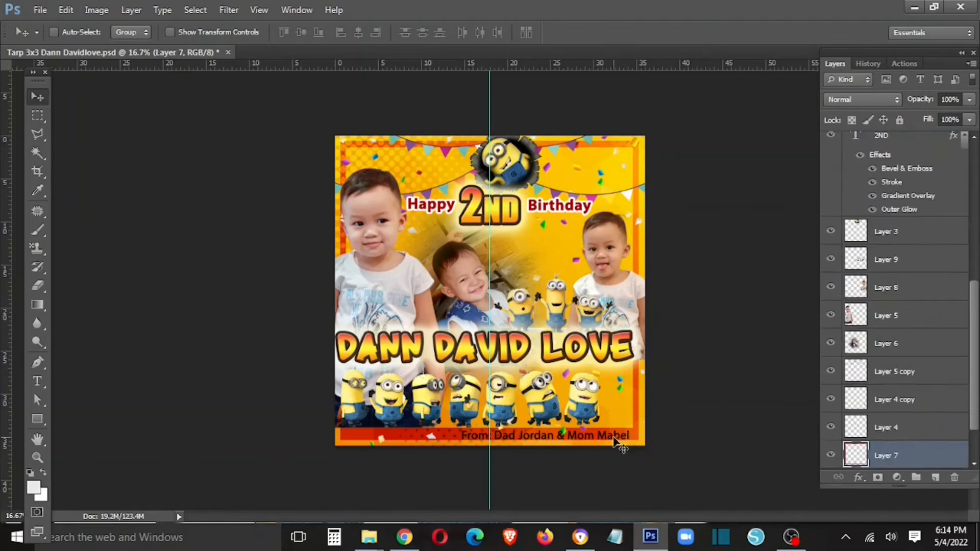
right_click(613, 437)
left_click(630, 446)
right_click(895, 147)
left_click(754, 411)
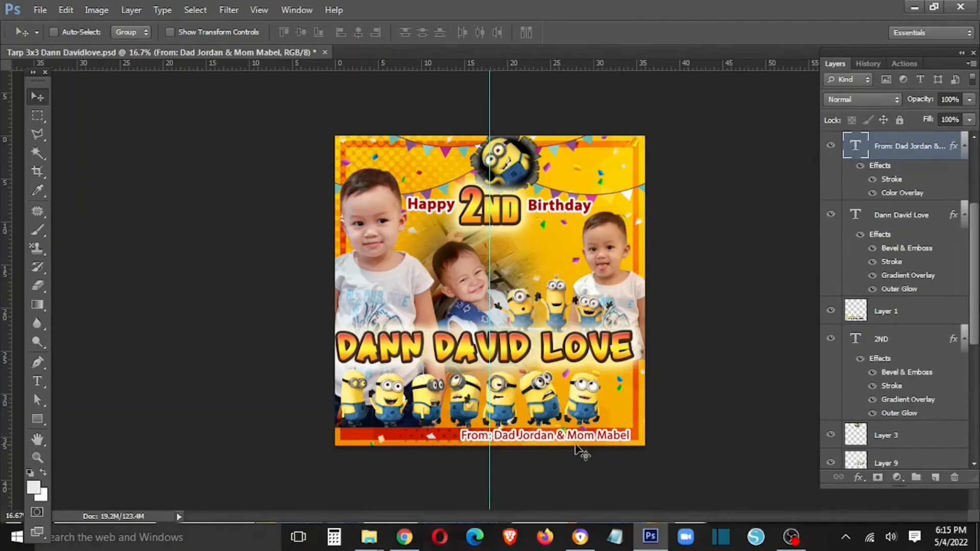
- Nudge the credits line slightly left and down
key("Left")
key("Left")
key("Left")
key("Left")
key("Left")
key("Down")
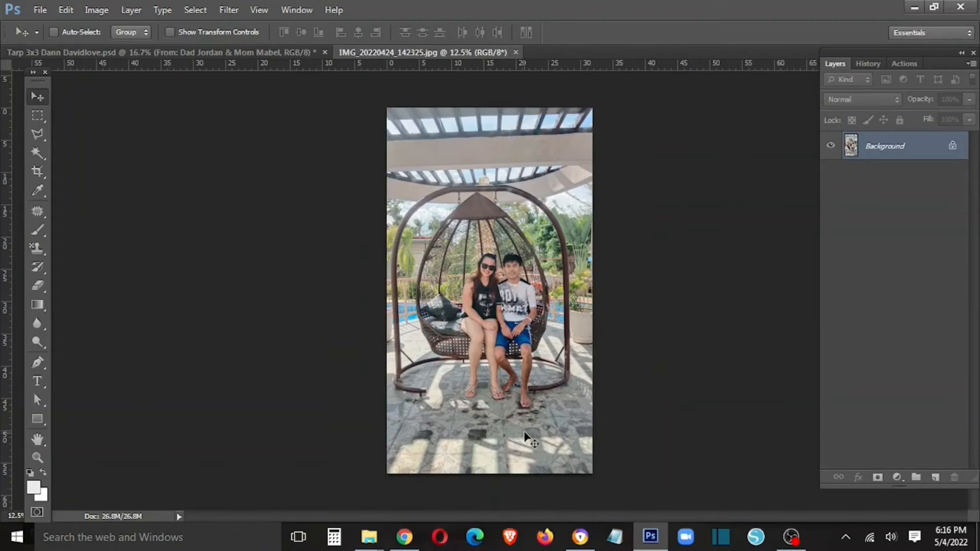
key("ctrl+plus")
key("ctrl+plus")
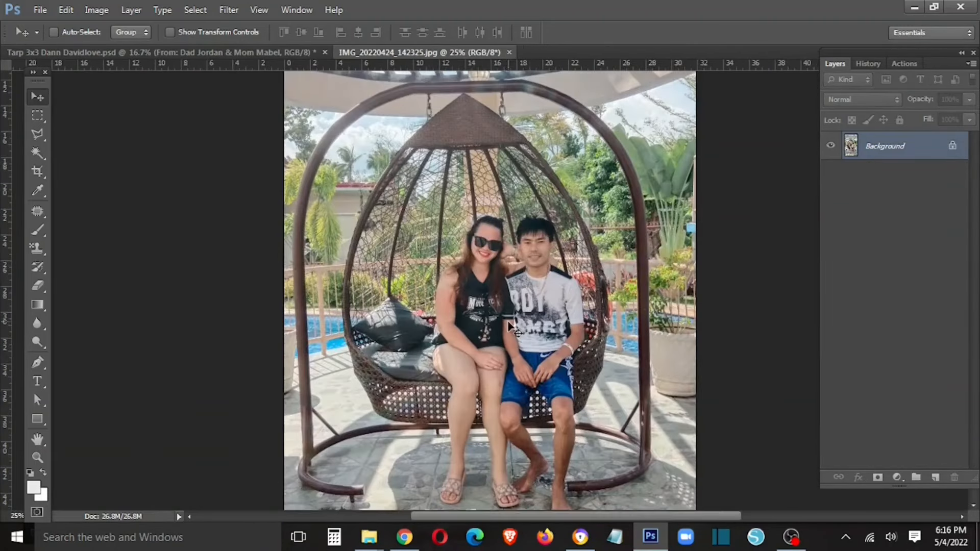
key("ctrl+minus")
key("ctrl+minus")
- Outline the couple on the swing with the Polygonal Lasso and close the selection
key("l")
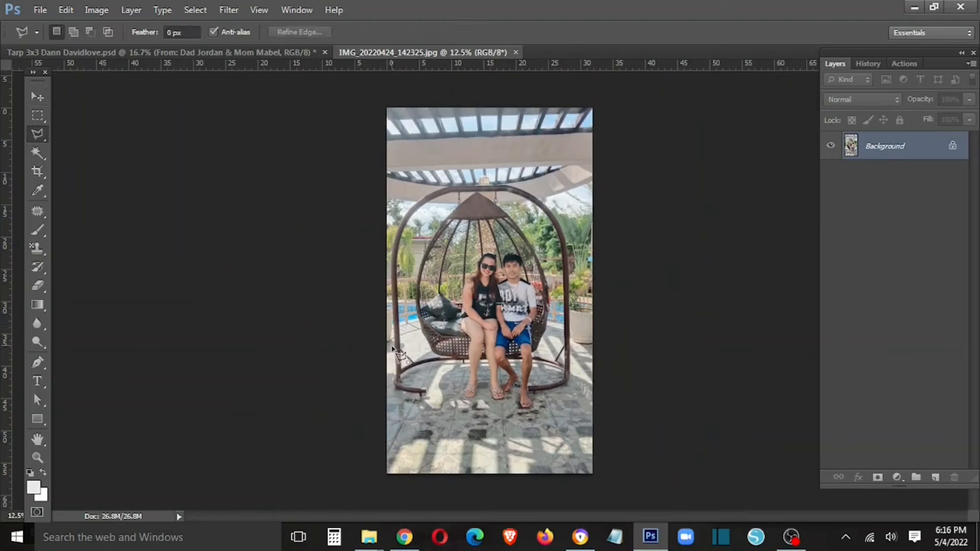
left_click(393, 252)
left_click(415, 191)
left_click(535, 174)
left_click(562, 214)
left_click(575, 394)
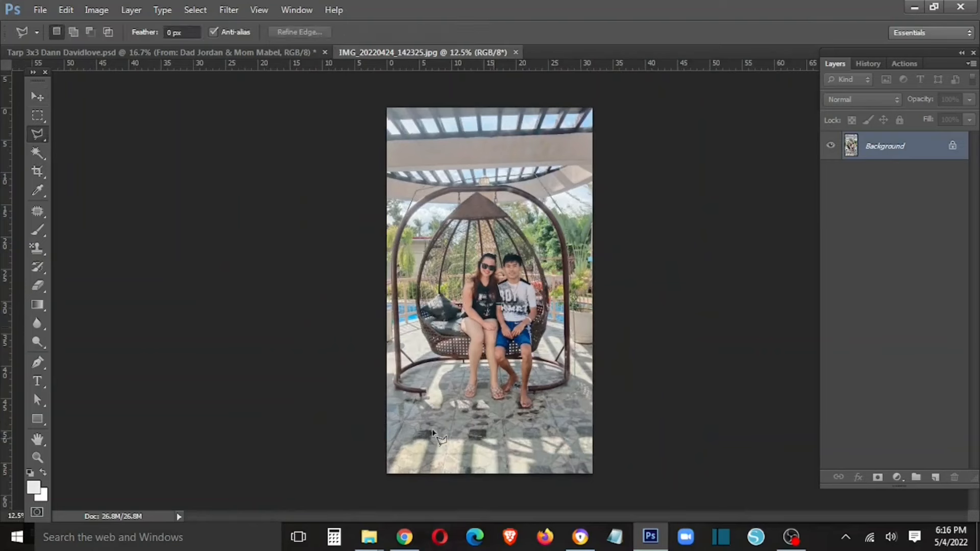
double_click(403, 404)
- Feather the swing selection by 5 px, test-move it to preview the edge, then undo
right_click(403, 404)
left_click(437, 168)
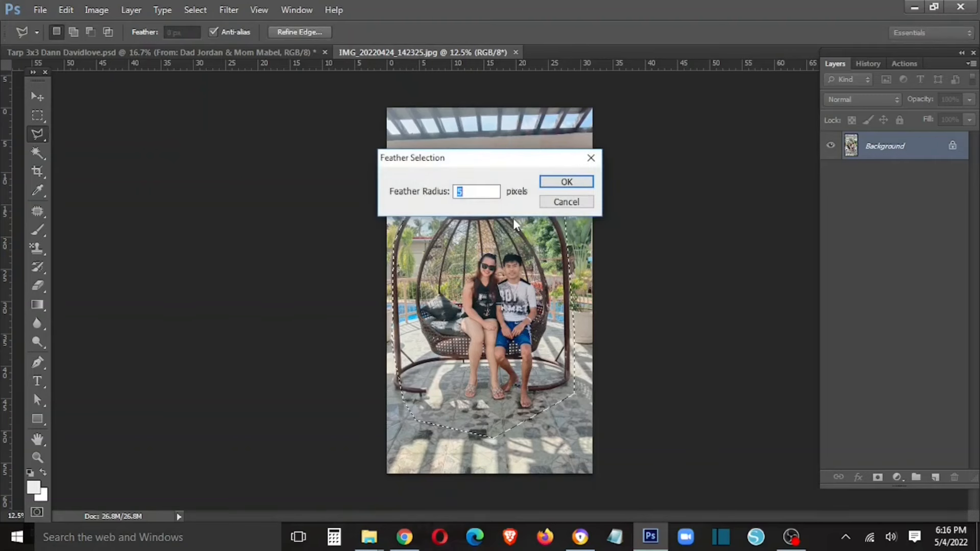
key("Return")
key("v")
left_click_drag(502, 260, 429, 177)
key("ctrl+z")
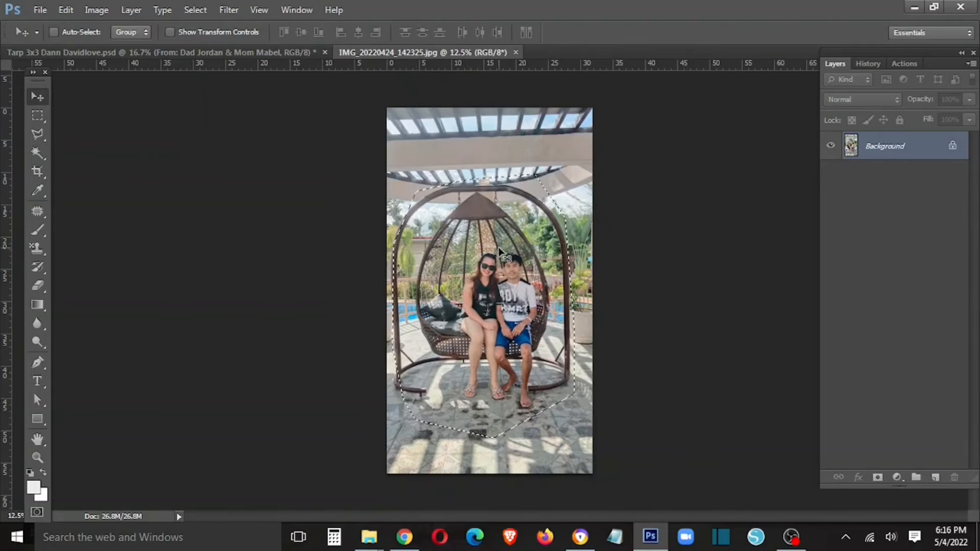
- Re-feather the selection to 200 px and drag the soft-edged couple onto the card
key("m")
right_click(499, 251)
left_click(519, 292)
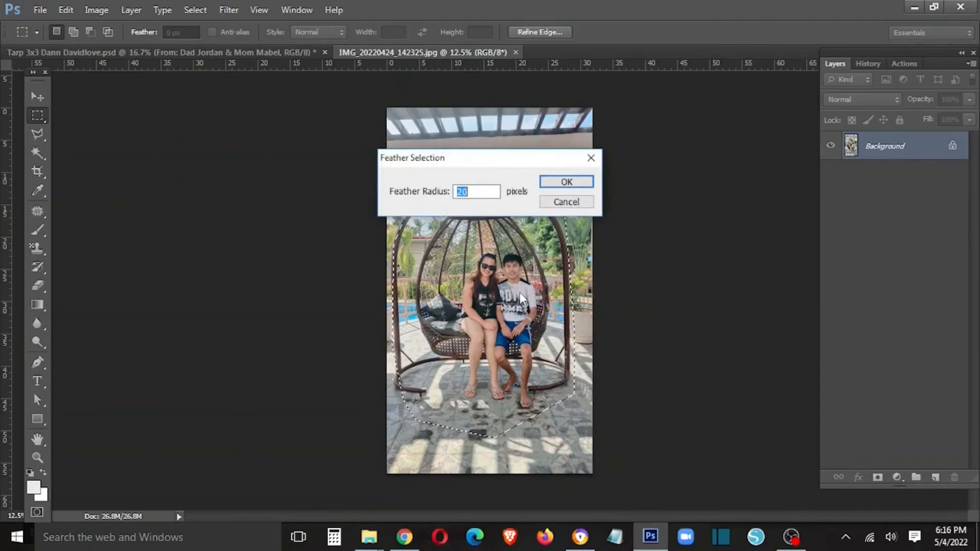
type("200")
key("Return")
key("v")
left_click_drag(520, 306, 564, 328)
key("ctrl+t")
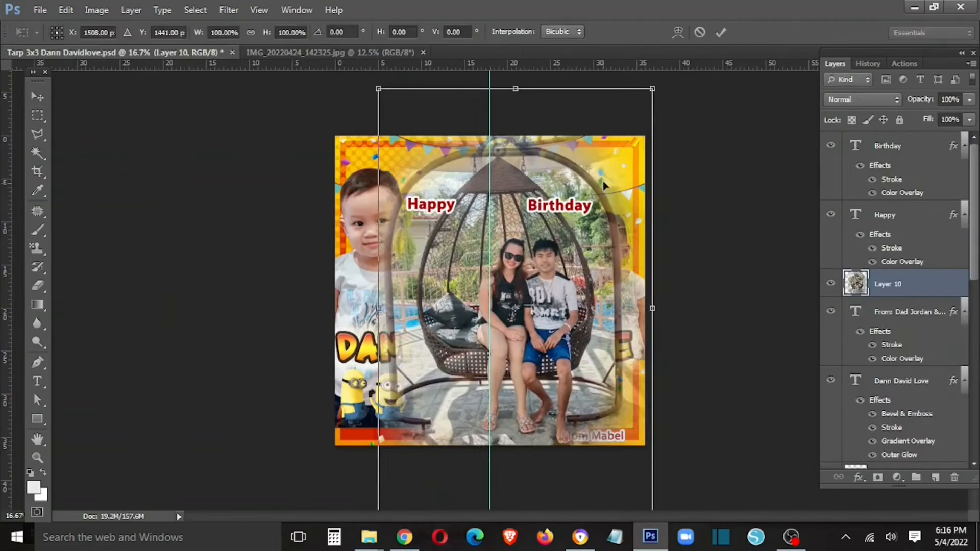
- Apply the couple photo's first resize and move its layer below the 2ND title layer
left_click_drag(649, 100, 567, 226)
key("Return")
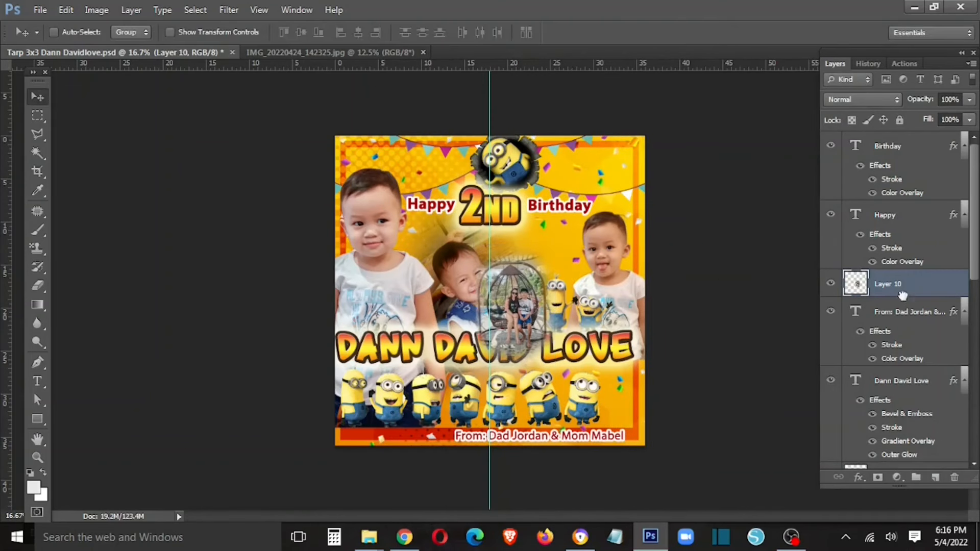
scroll(904, 435, "down", 3)
left_click_drag(923, 180, 913, 289)
- Shrink the couple photo to about 73% and place it in the bottom-right corner beside the Minions
left_click_drag(544, 248, 642, 362)
key("ctrl+t")
left_click_drag(620, 400, 628, 398)
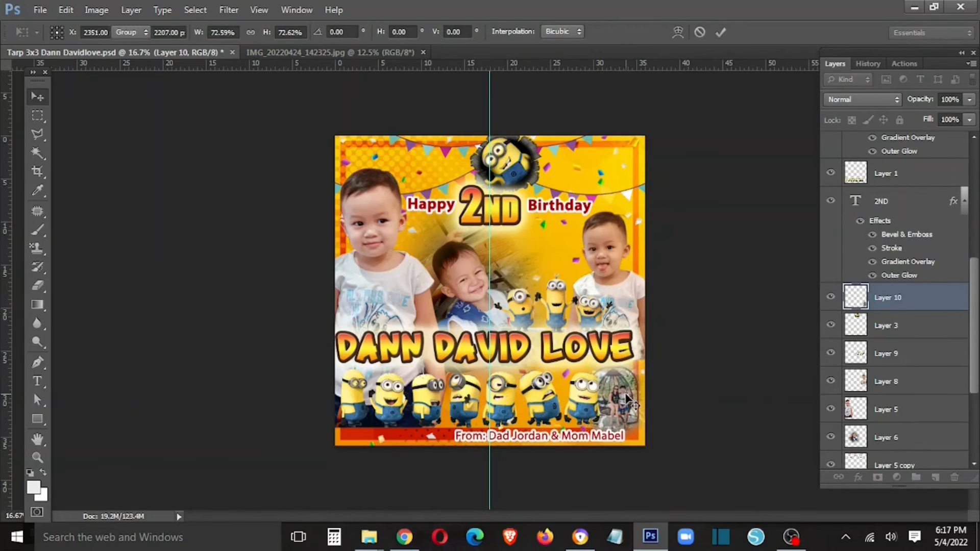
key("Return")
- Zoom in on the bottom corner and select Layer 1
key("ctrl+plus")
key("ctrl+plus")
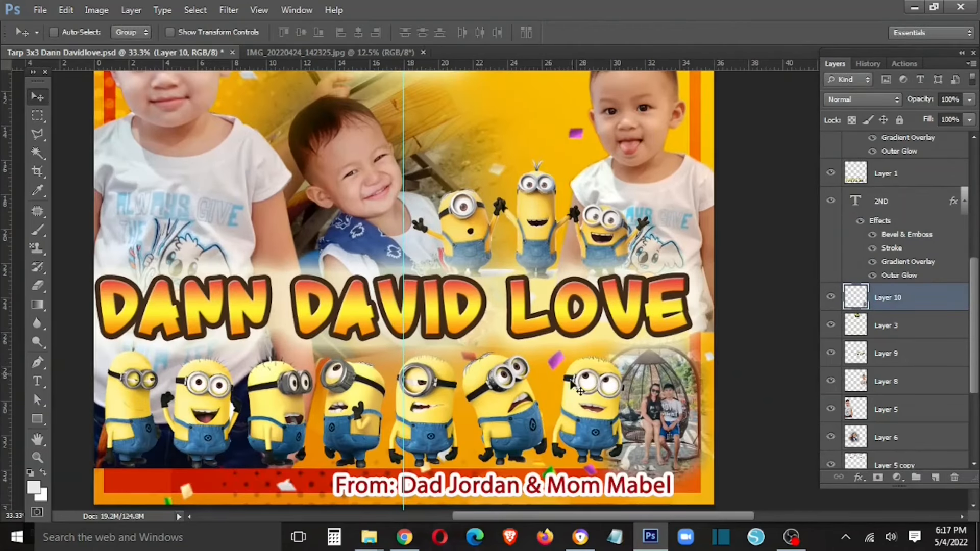
right_click(587, 400)
left_click(605, 406)
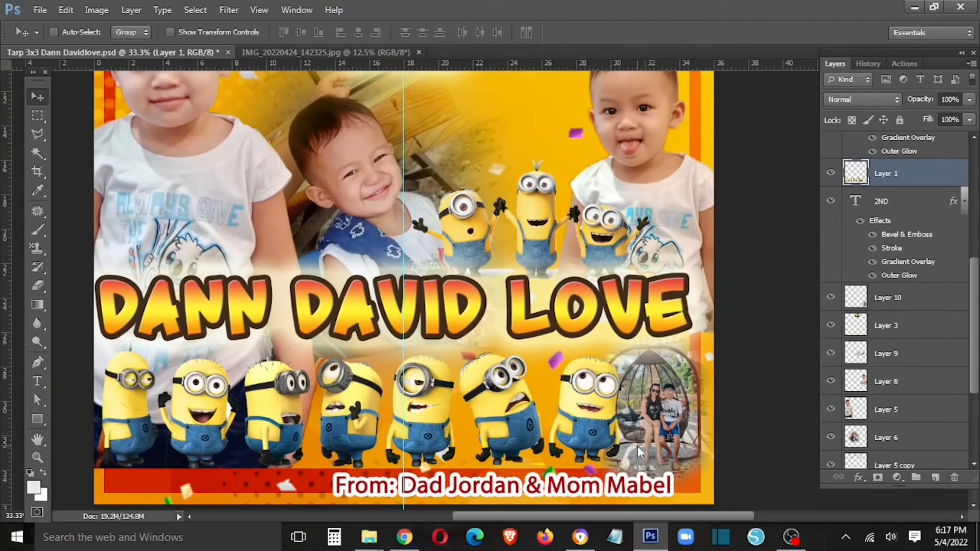
- Thin the credits text layer's stroke to 12 px and save the card
right_click(615, 502)
left_click(704, 434)
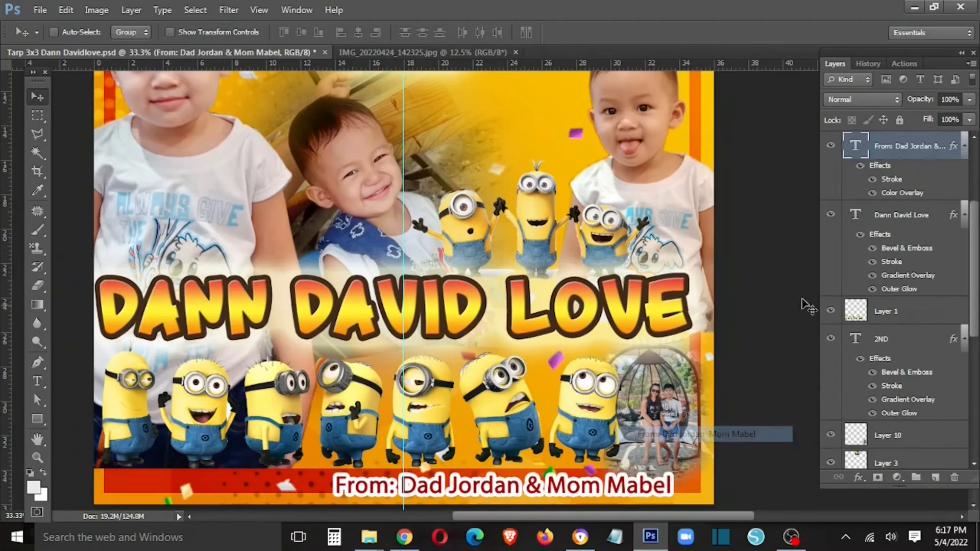
double_click(892, 179)
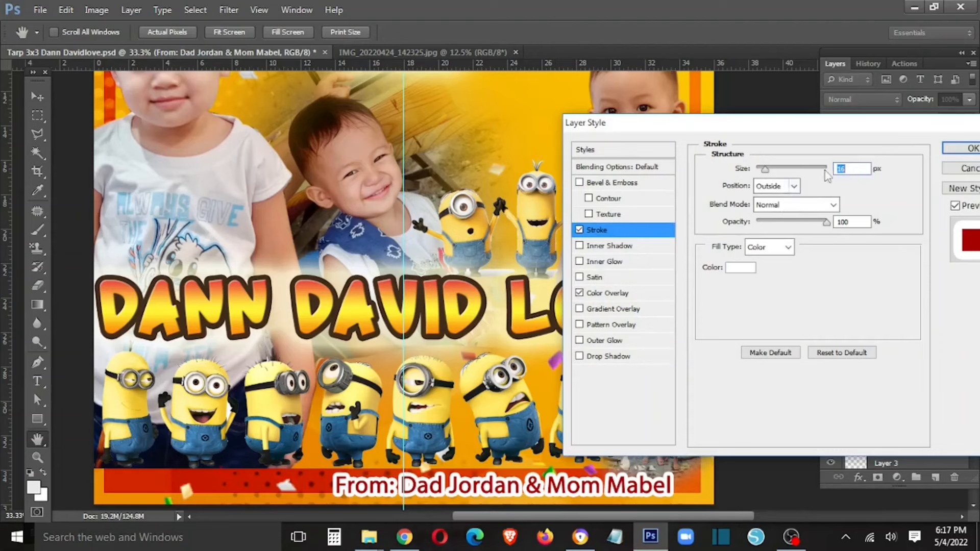
type("12")
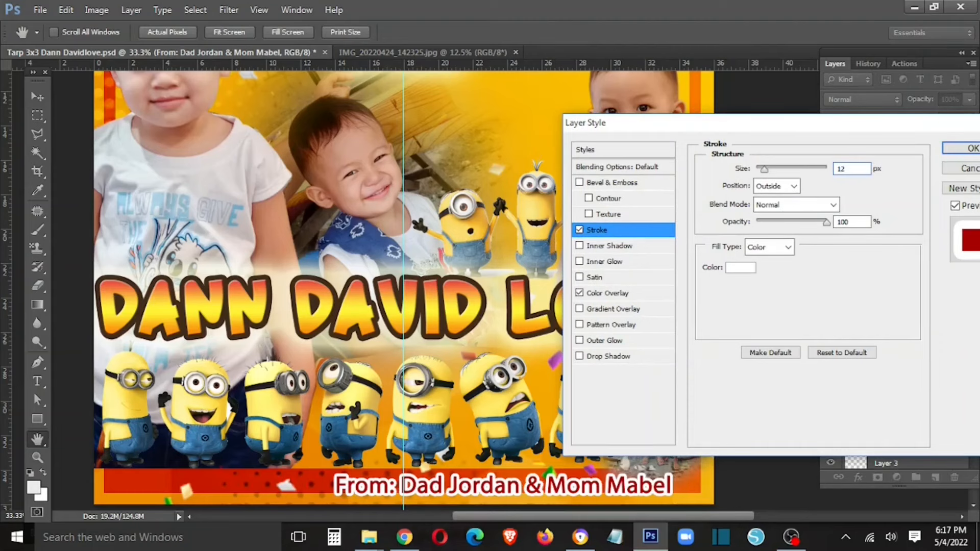
left_click(961, 148)
key("ctrl+s")
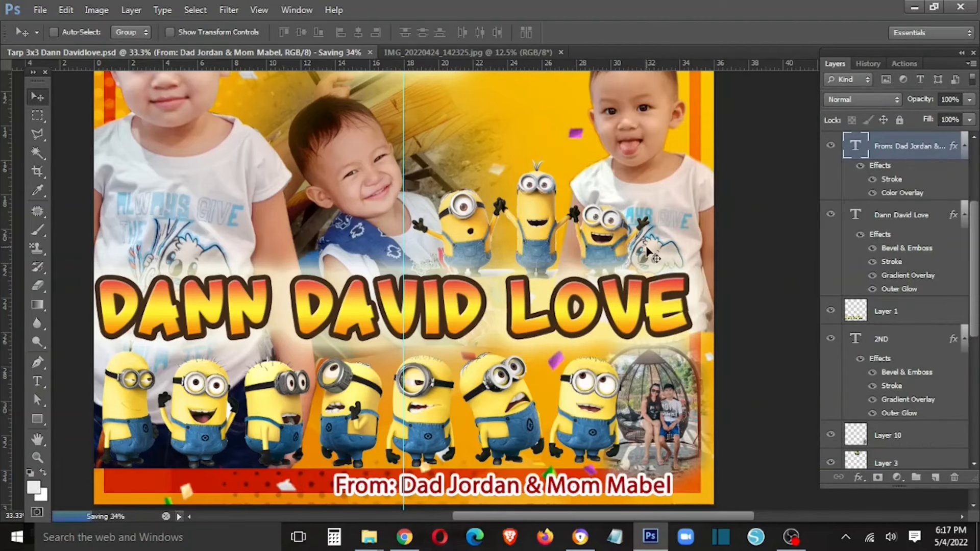
- Close the couple photo, move the 50%-opacity watermark onto the name title, and save
key("ctrl+minus")
key("ctrl+minus")
key("ctrl+minus")
left_click(427, 53)
left_click(509, 52)
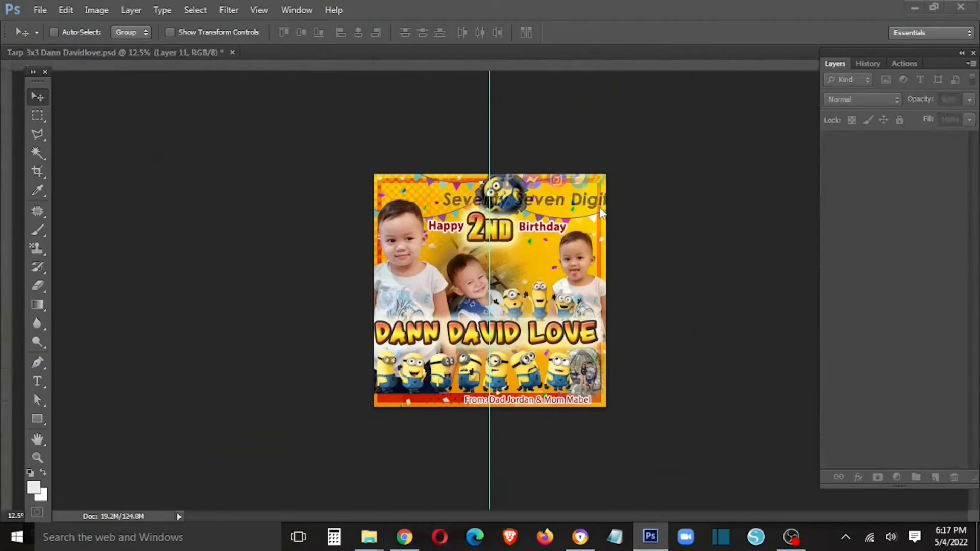
left_click_drag(602, 213, 568, 329)
key("ctrl+s")
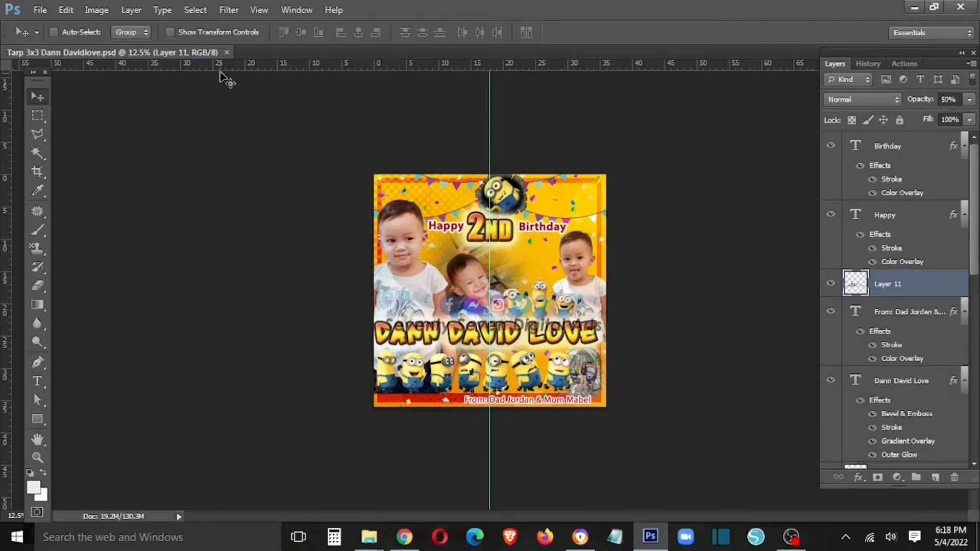